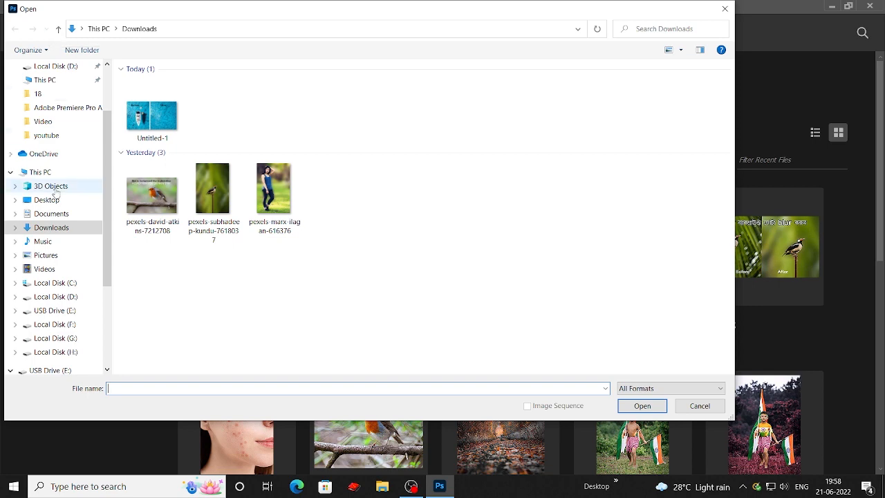
Step: Open the photo sabesh-photography-X-oITuZZhVs-unsplash from folder 18 inside the dw folder on Local Disk (D:)
left_click(80, 301)
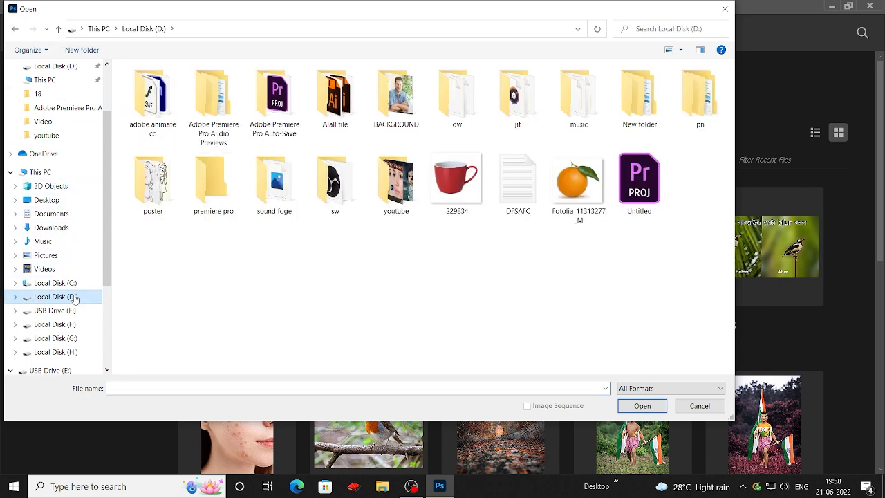
double_click(457, 97)
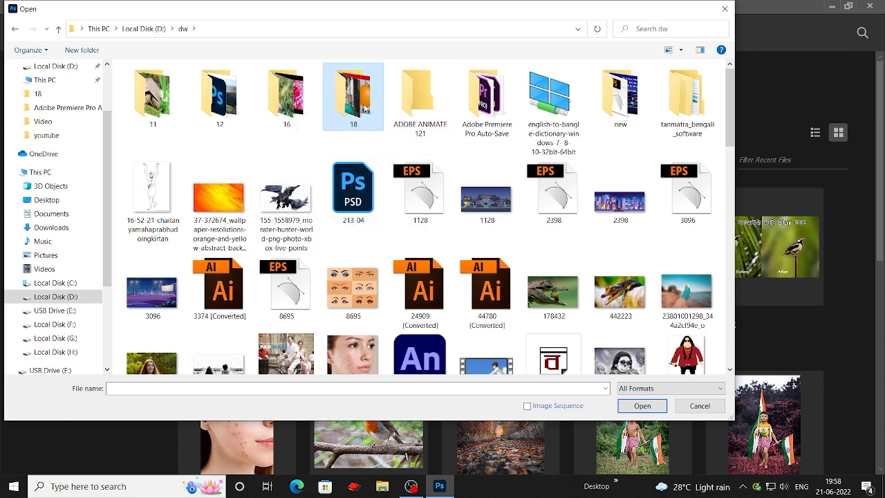
double_click(364, 108)
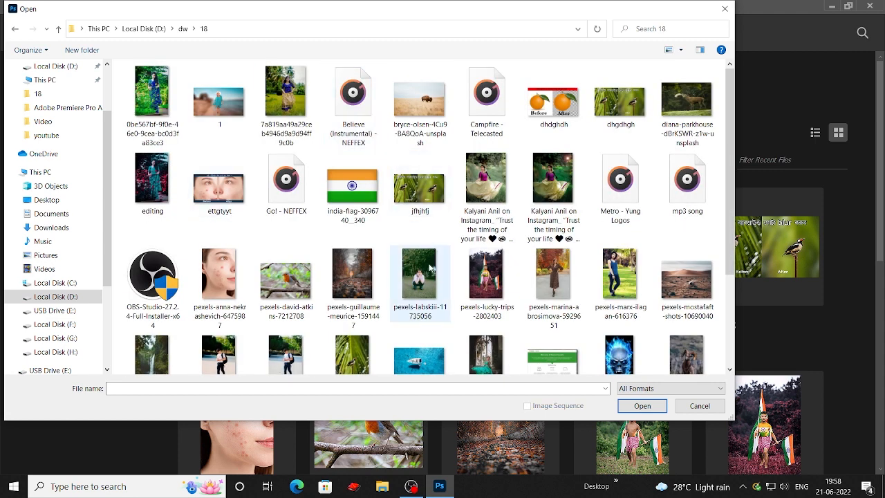
scroll(432, 266, "down", 2)
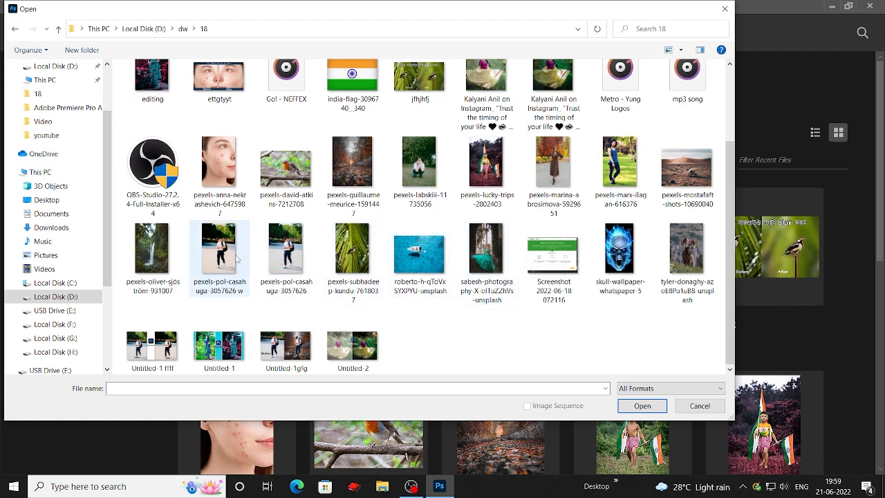
scroll(408, 255, "up", 2)
scroll(484, 291, "down", 1)
left_click(488, 359)
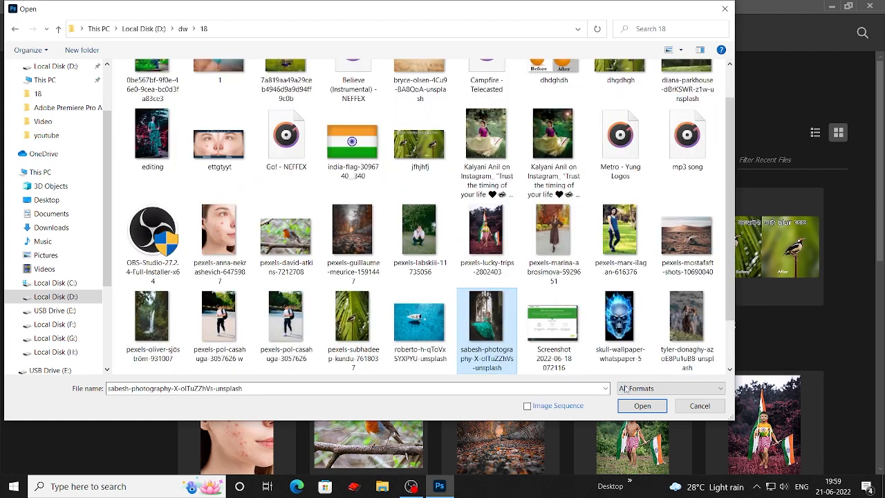
left_click(643, 406)
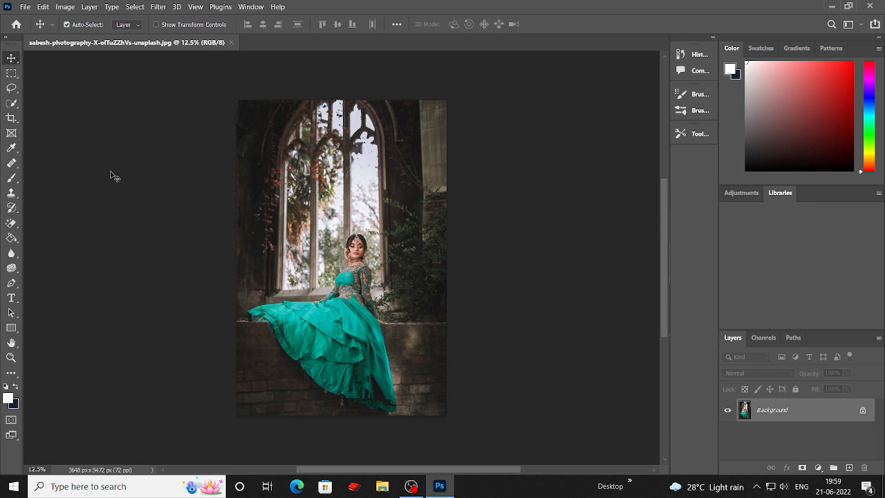
Step: Unlock the Background layer and duplicate it as Layer 0 copy
left_click(863, 412)
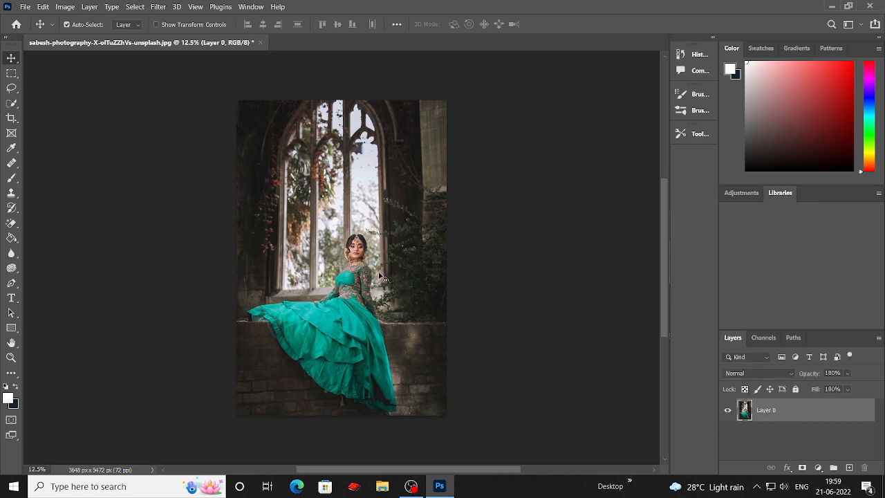
scroll(795, 421, "up", 1)
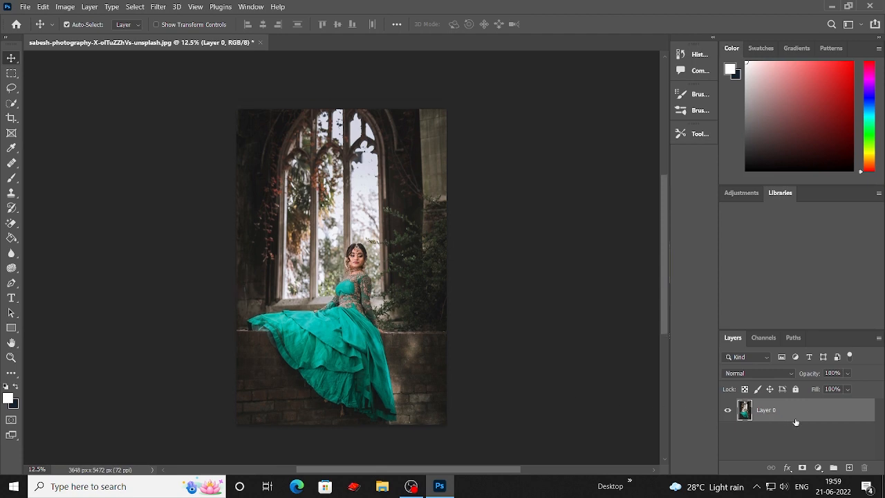
right_click(796, 418)
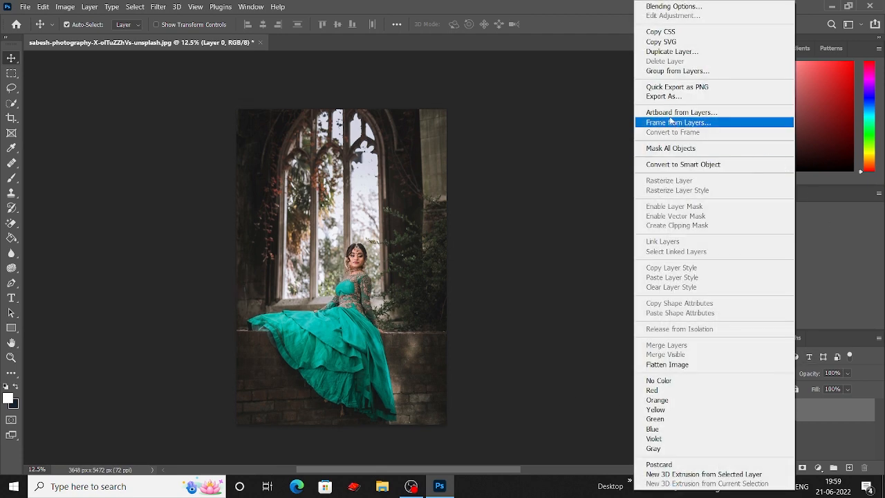
left_click(672, 52)
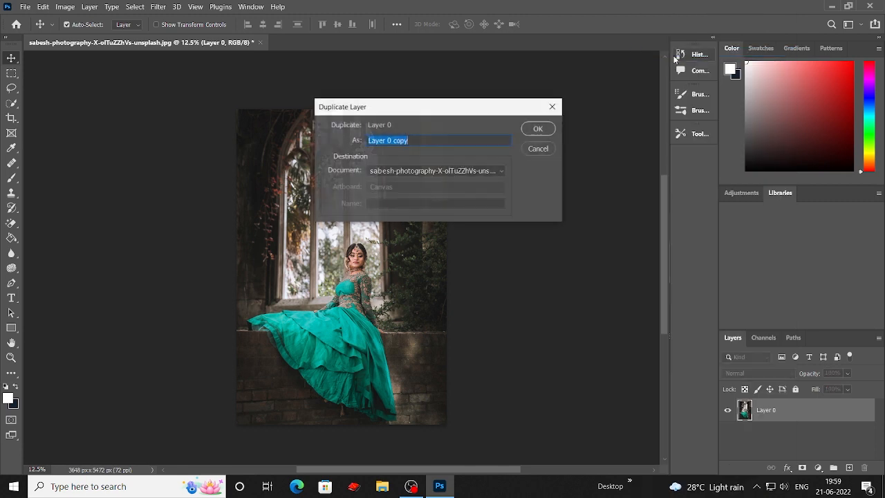
left_click(538, 127)
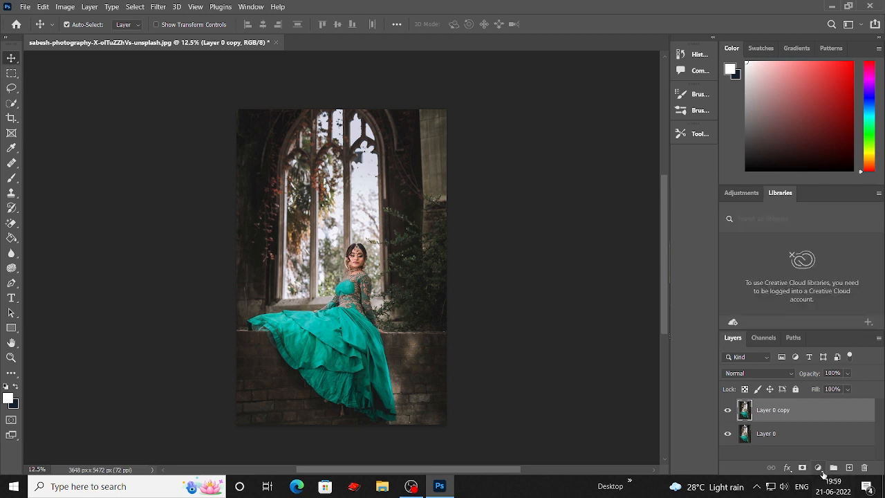
Step: Add a Channel Mixer adjustment layer and set its Green output channel to Green 0% and Blue 100%
left_click(819, 468)
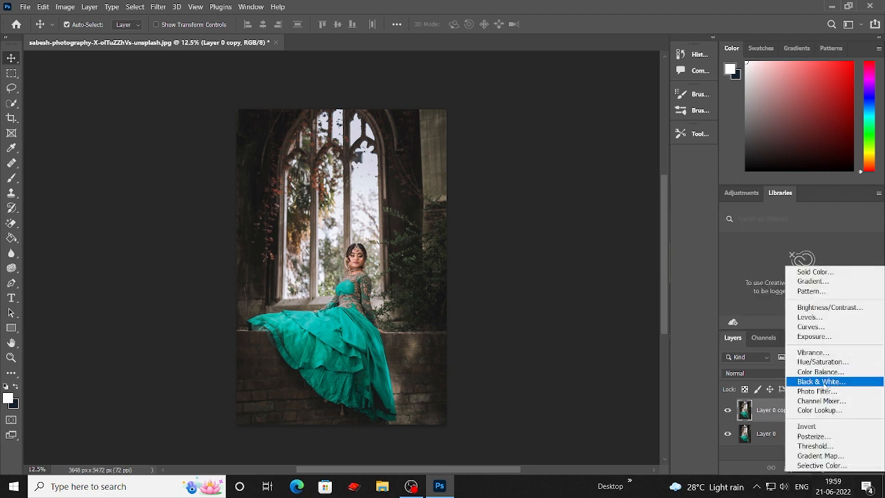
left_click(829, 402)
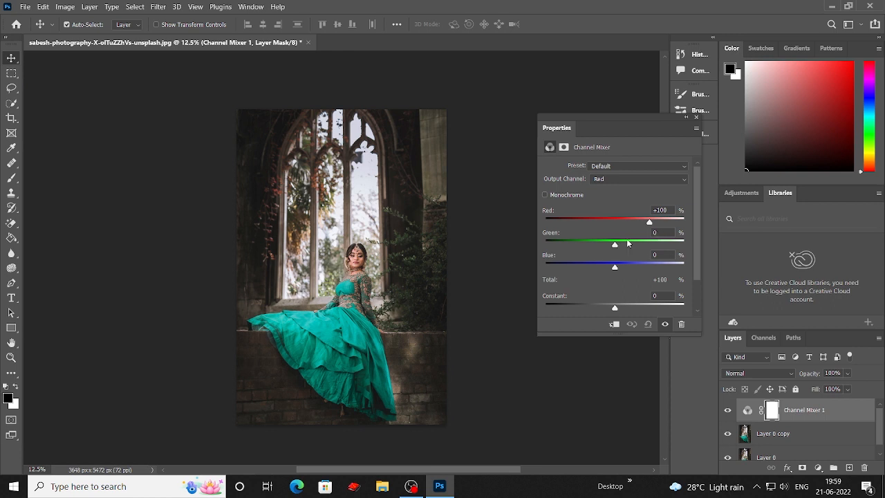
left_click(627, 181)
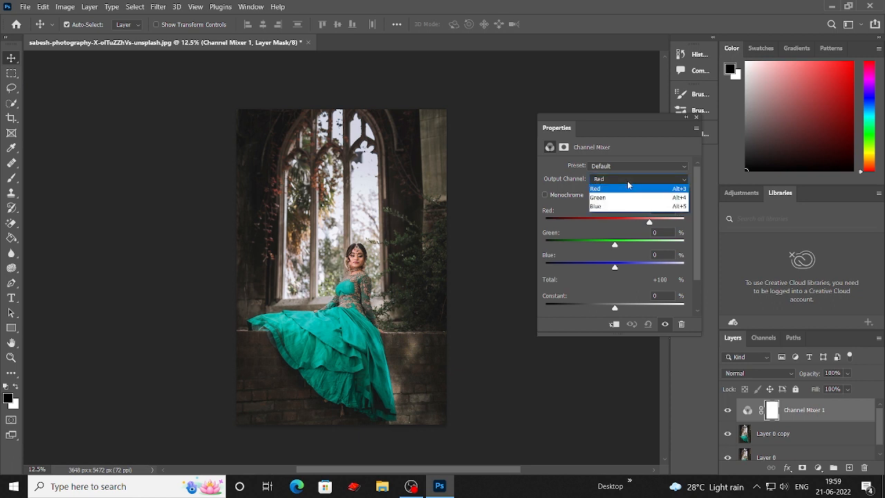
left_click(622, 201)
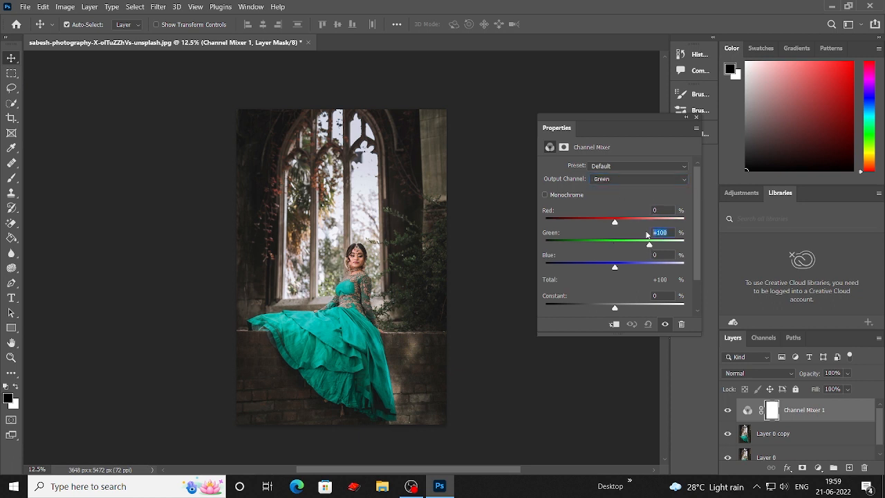
type("0")
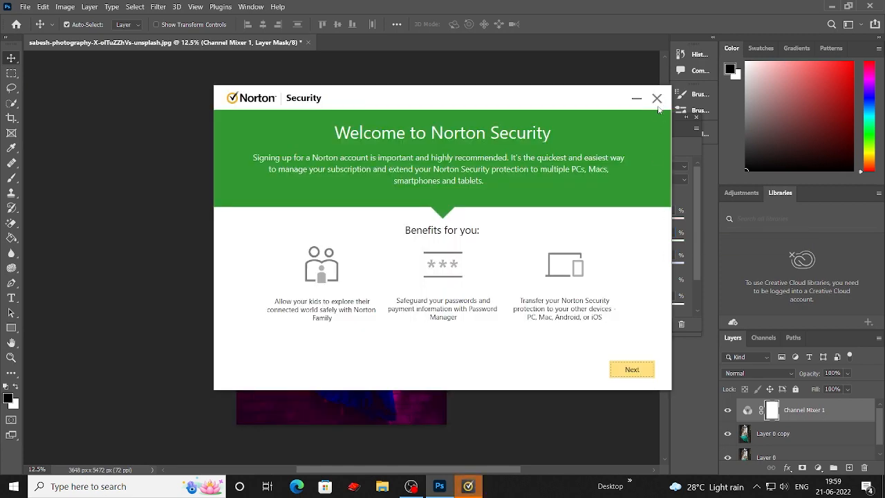
left_click(657, 99)
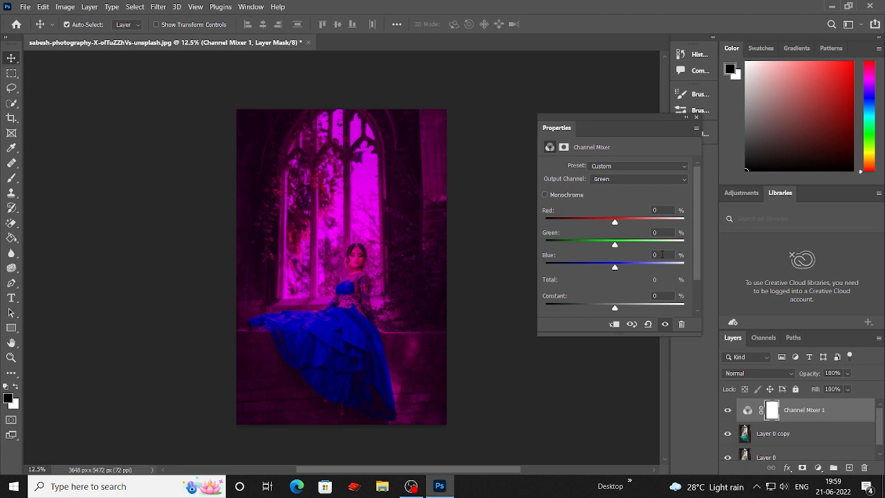
type("100")
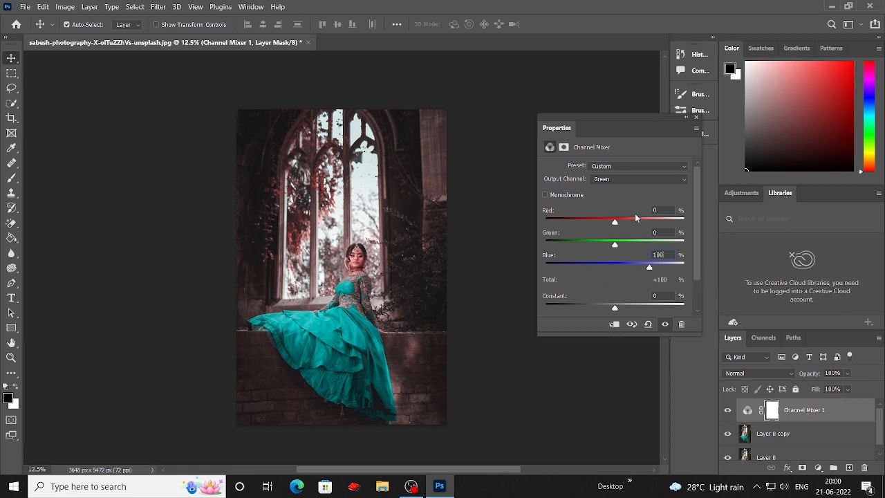
left_click(697, 116)
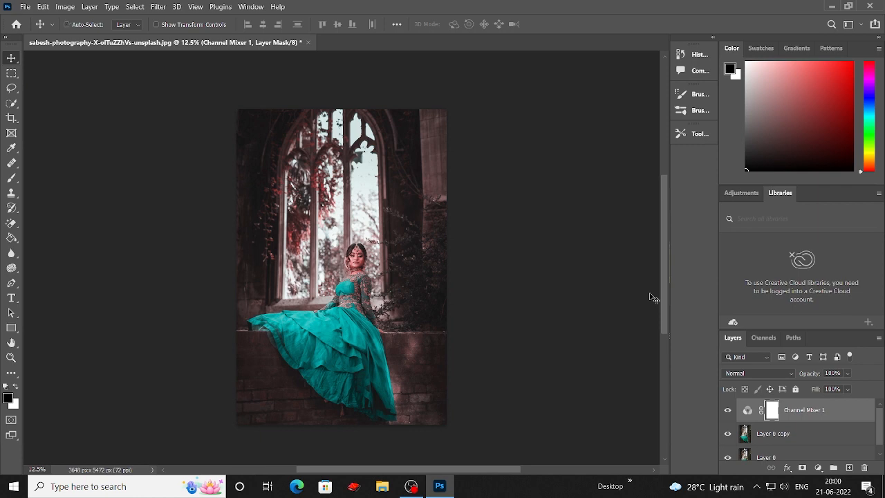
Step: Paint black over the woman's face and neck on the Channel Mixer mask with the Brush at 100% opacity to restore the skin tone
key("ctrl+plus")
key("ctrl+plus")
key("ctrl+plus")
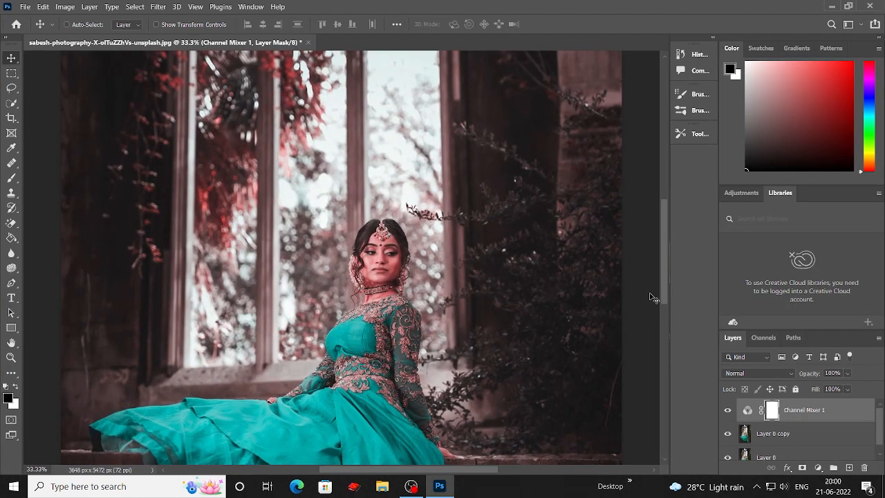
key("ctrl+plus")
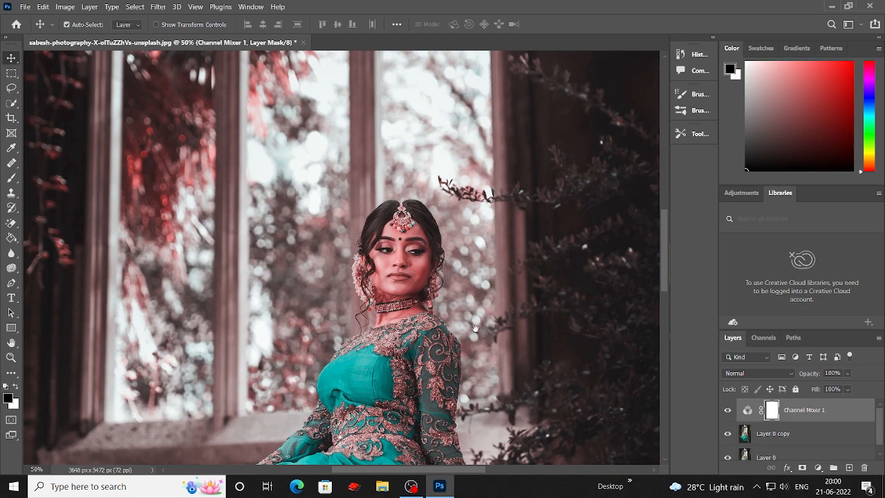
scroll(484, 291, "down", 2)
key("ctrl+plus")
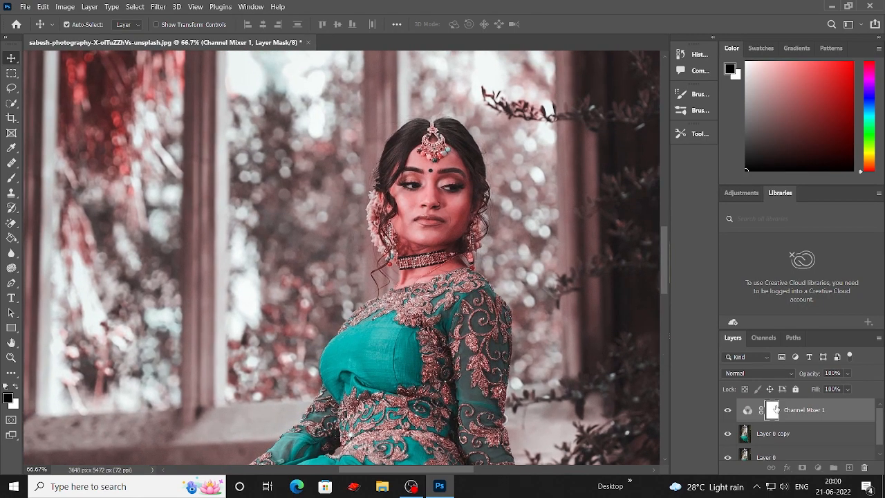
left_click(12, 178)
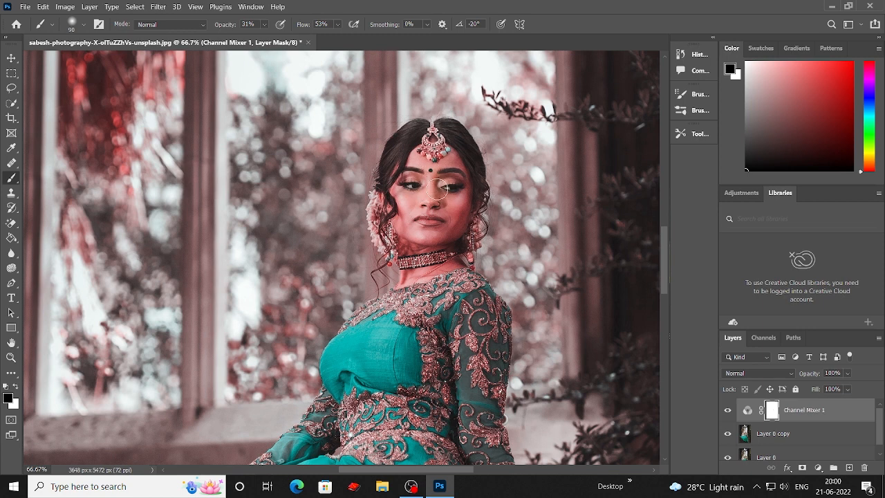
left_click(264, 24)
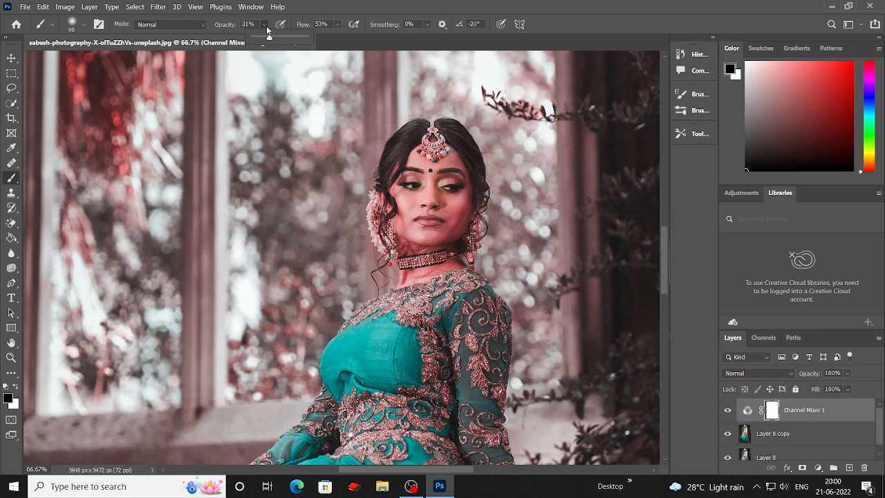
left_click_drag(268, 39, 318, 39)
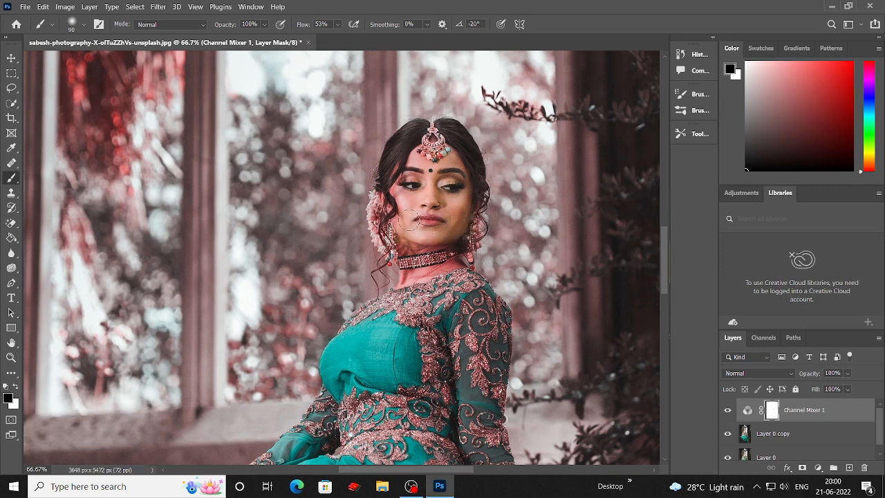
mouse_move(412, 195)
left_mouse_down()
mouse_move(394, 169)
mouse_move(387, 216)
left_mouse_up()
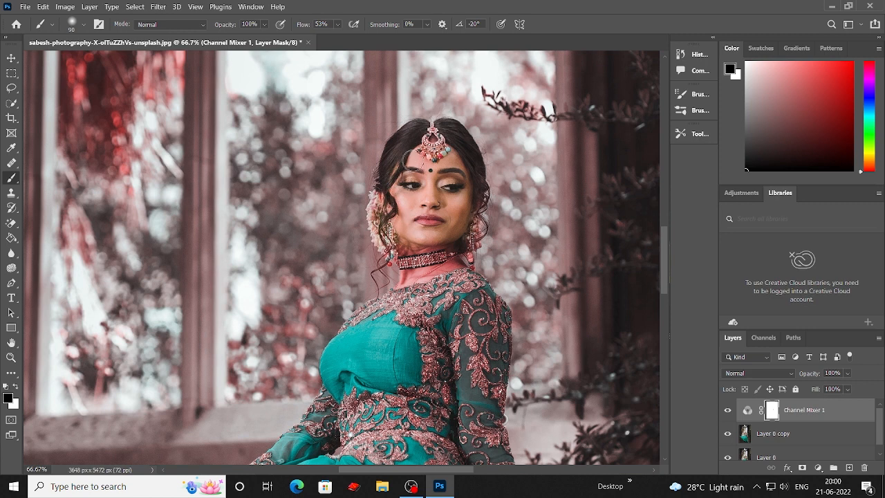
mouse_move(442, 259)
left_mouse_down()
mouse_move(419, 280)
mouse_move(420, 264)
mouse_move(406, 288)
mouse_move(415, 269)
mouse_move(403, 248)
mouse_move(428, 250)
left_mouse_up()
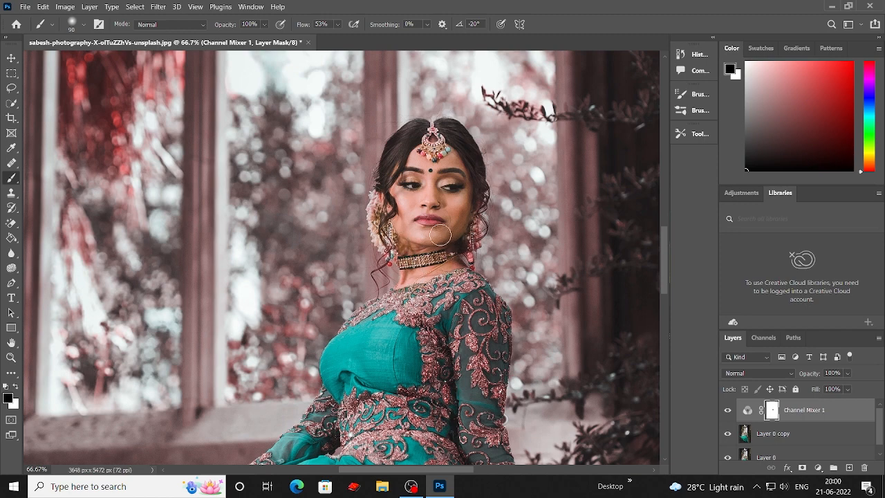
Step: Reduce the brush size to 60 and paint both hands on the Channel Mixer mask to restore their natural colour
scroll(424, 207, "down", 1)
scroll(424, 206, "down", 5)
scroll(422, 142, "up", 3)
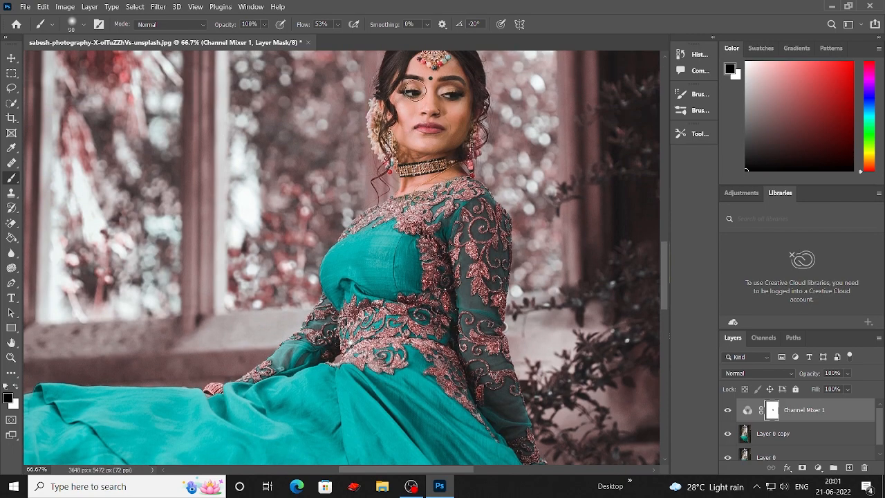
scroll(455, 163, "down", 5)
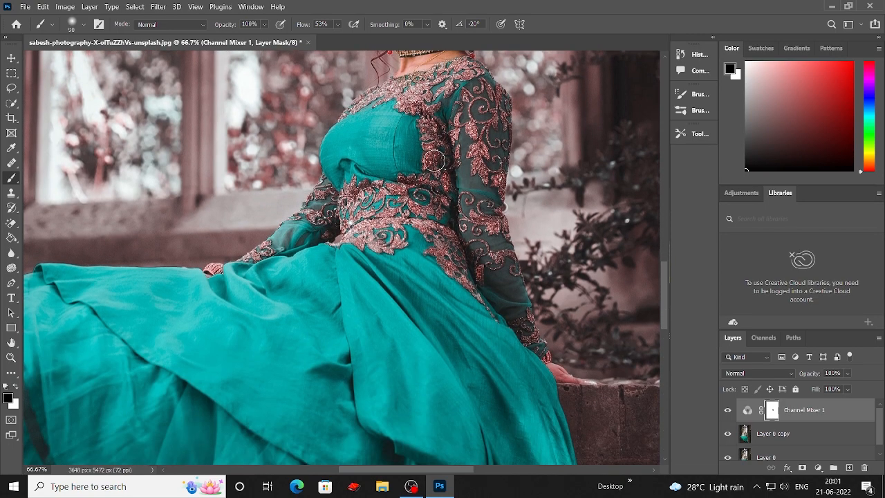
key("bracketleft")
key("bracketleft")
key("bracketleft")
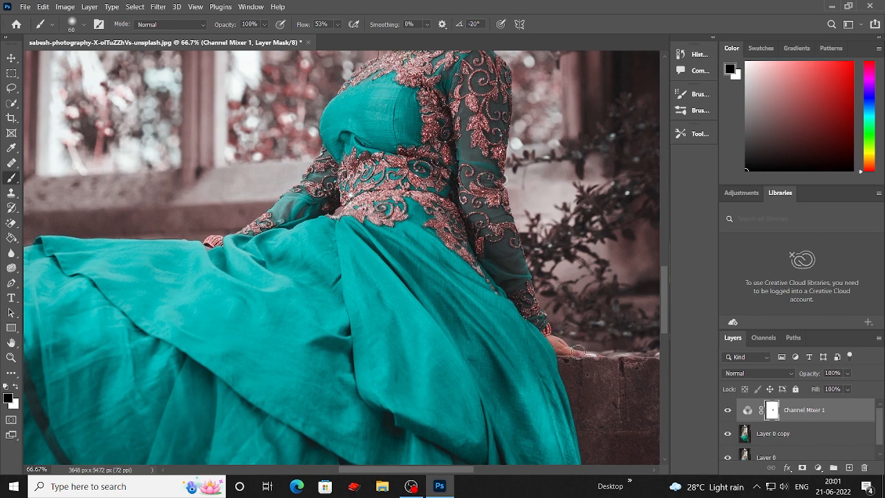
left_click_drag(283, 234, 470, 235)
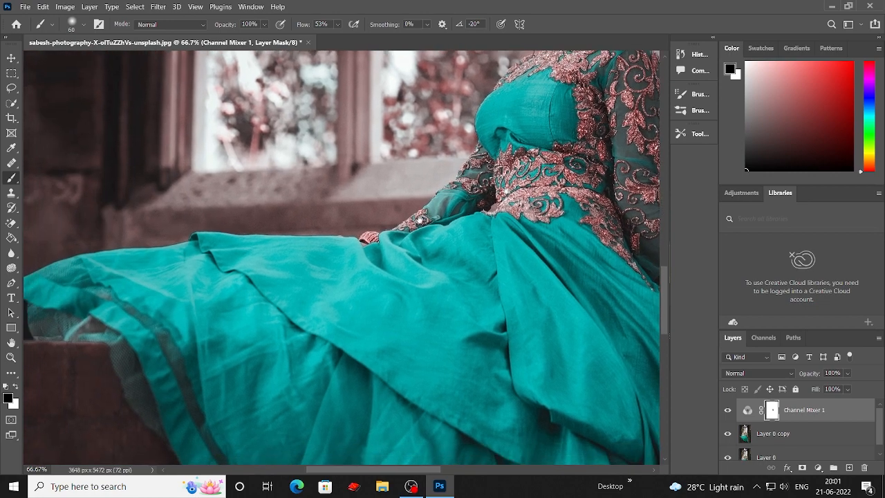
key("ctrl+minus")
key("ctrl+minus")
key("ctrl+minus")
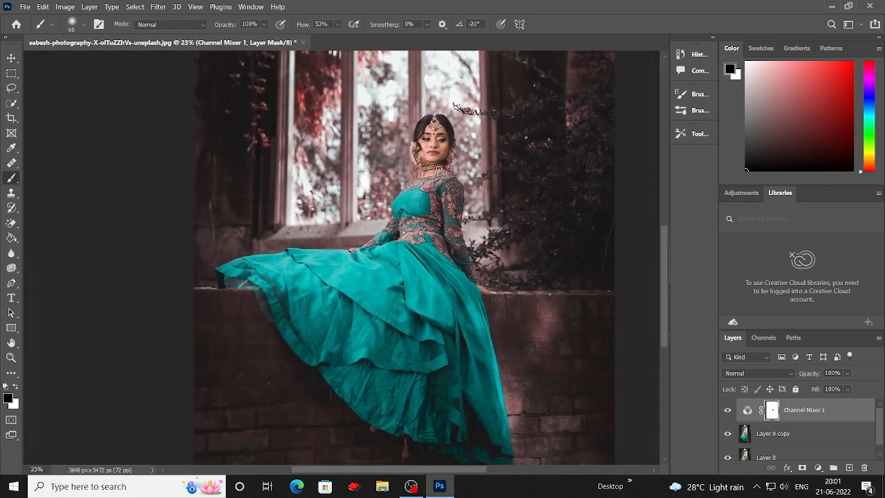
key("ctrl+minus")
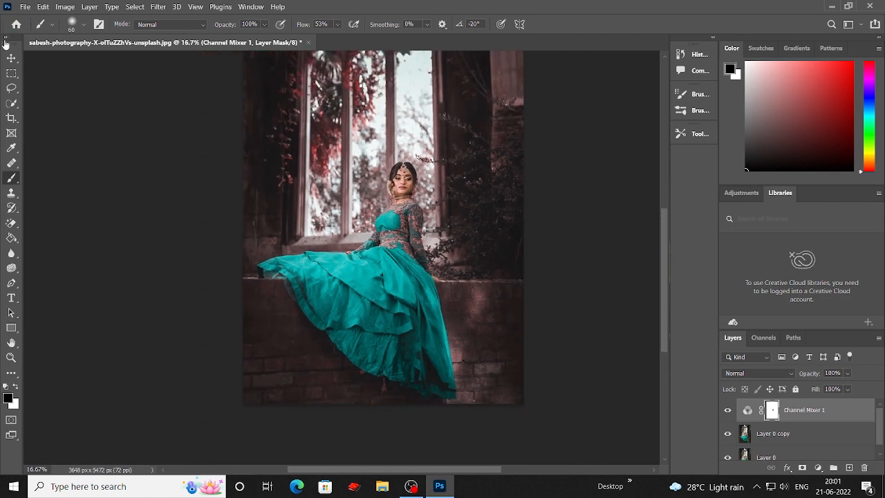
left_click(11, 58)
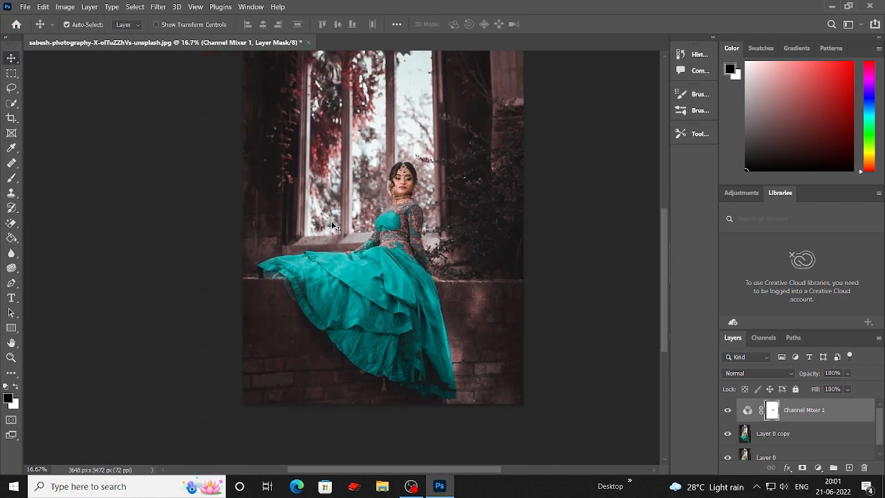
scroll(334, 227, "up", 1)
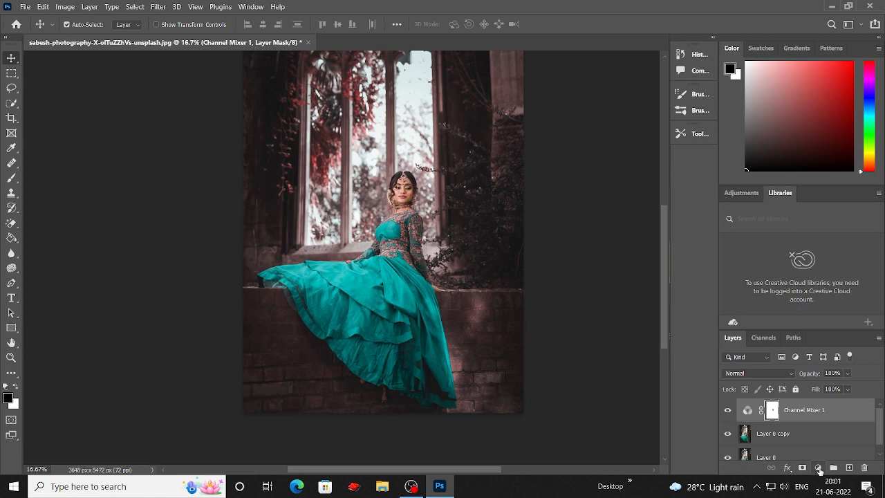
Step: Add a Selective Color adjustment layer and set Magenta to +42% for Reds and -32% for Greens
left_click(818, 469)
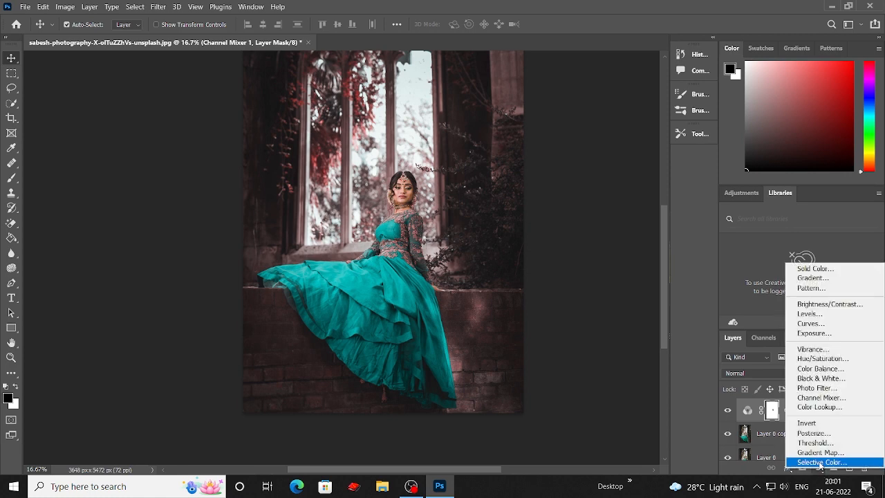
left_click(821, 462)
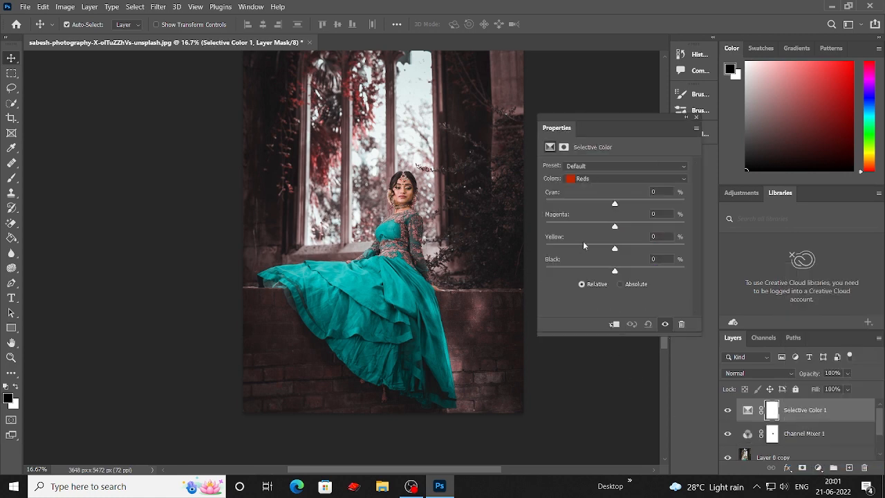
left_click(603, 179)
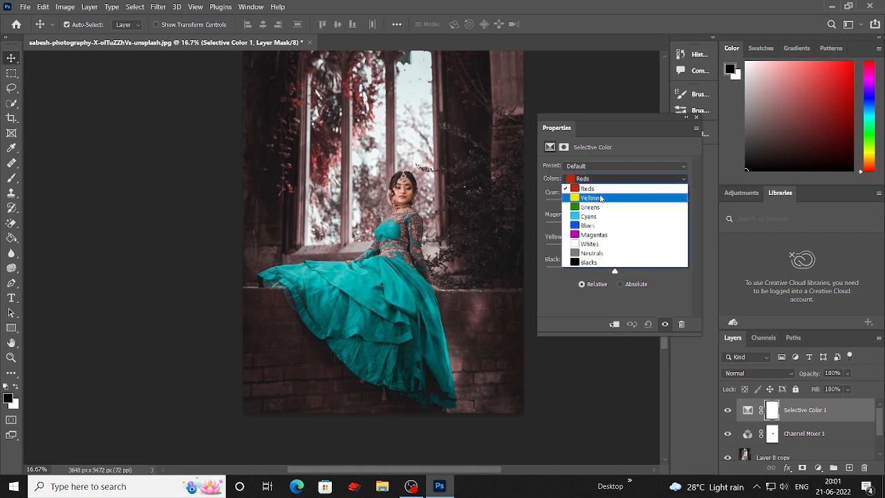
left_click(600, 189)
left_click_drag(617, 226, 645, 229)
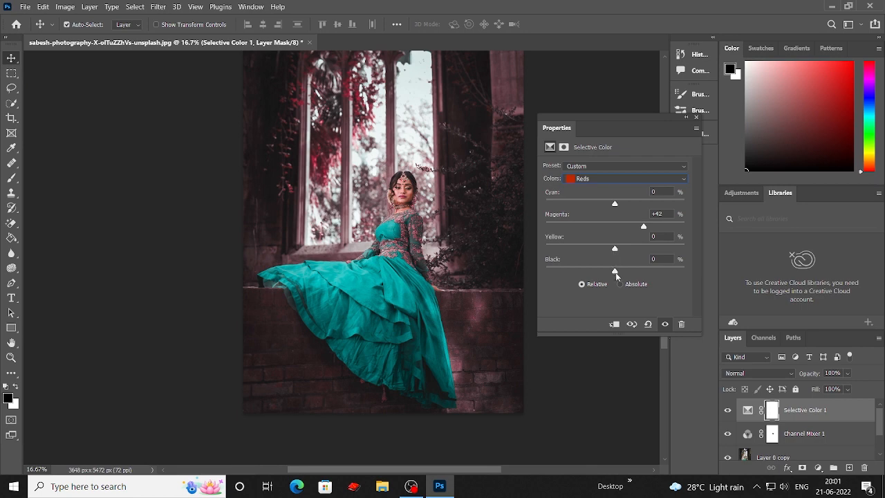
left_click_drag(615, 272, 648, 272)
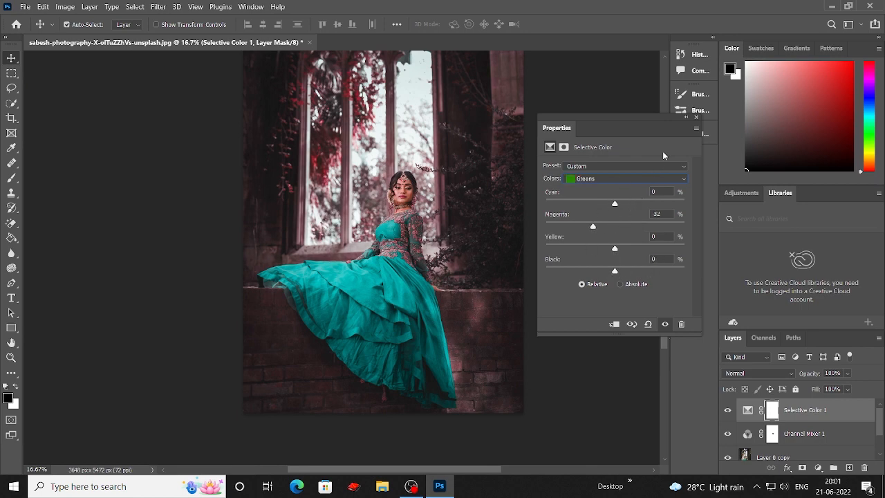
left_click(696, 119)
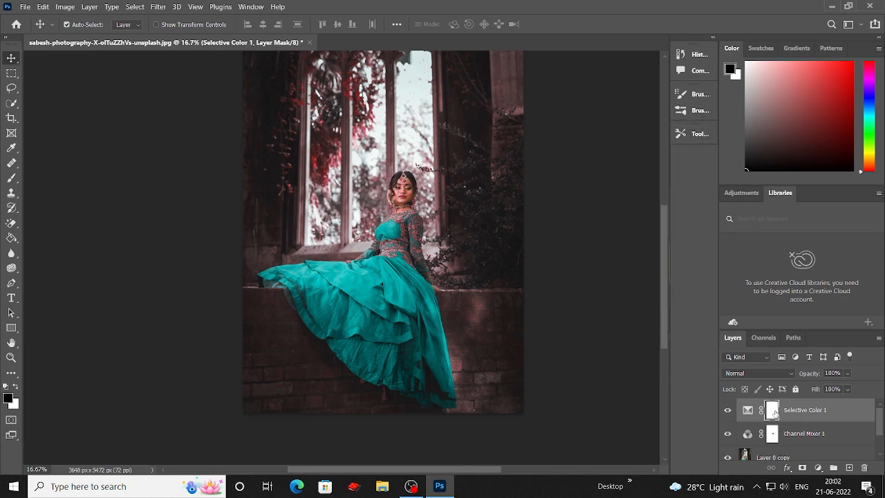
Step: Paint black over the woman's face, neck and hands on the Selective Color mask to keep her skin tone natural
key("ctrl+plus")
key("ctrl+plus")
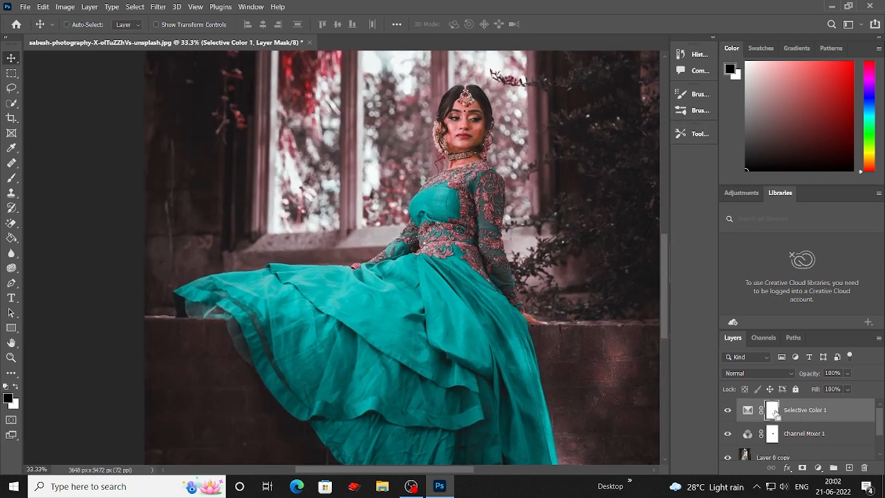
key("ctrl+plus")
mouse_move(523, 193)
left_mouse_down()
mouse_move(417, 312)
mouse_move(407, 342)
left_mouse_up()
key("b")
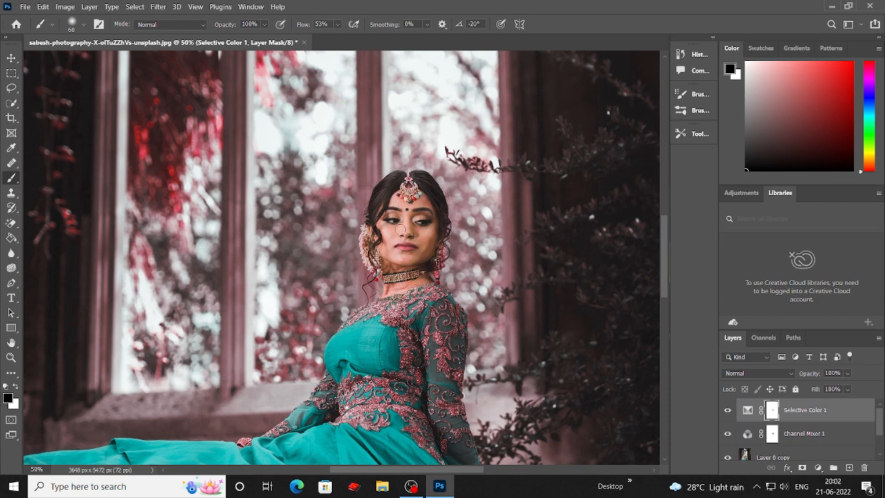
scroll(401, 228, "down", 3)
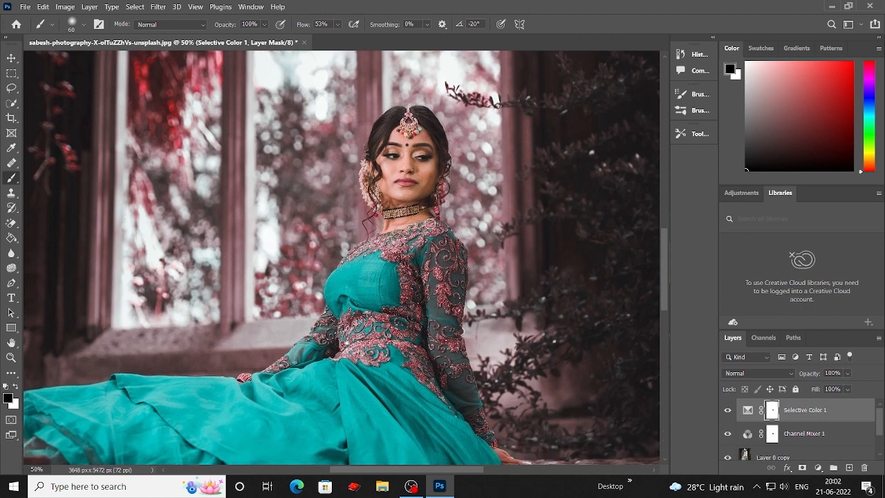
scroll(438, 245, "down", 3)
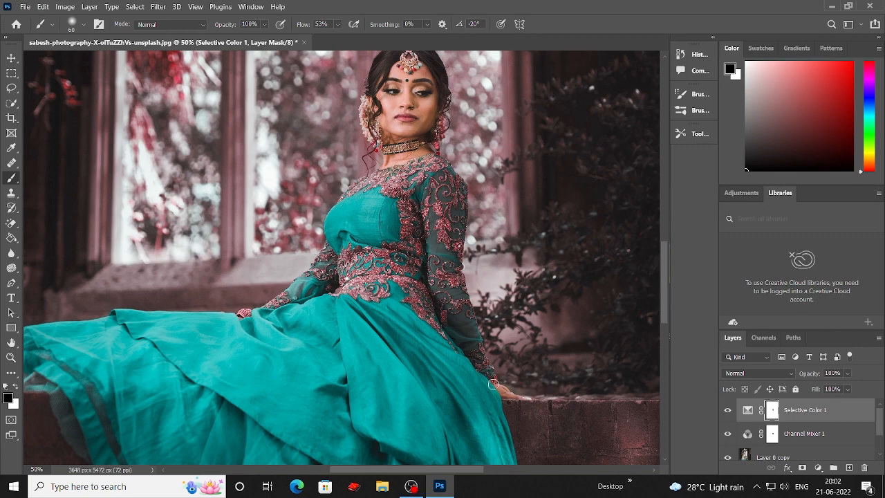
key("ctrl+minus")
key("ctrl+minus")
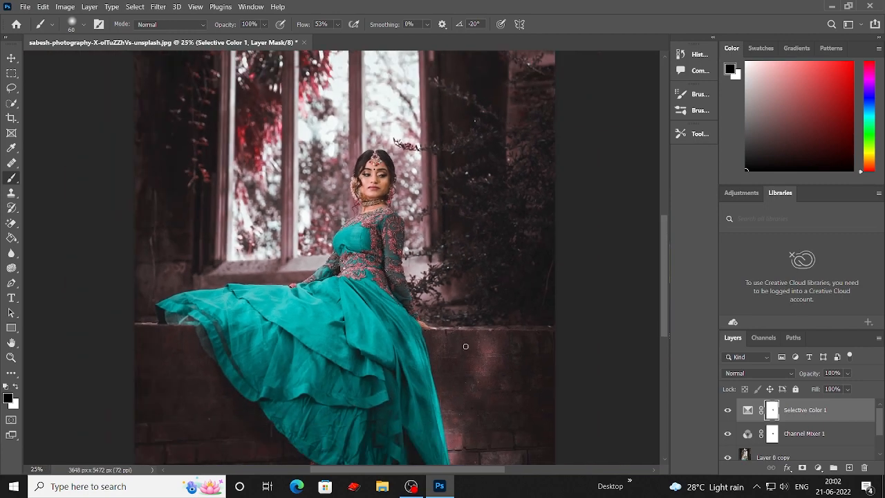
left_click(11, 57)
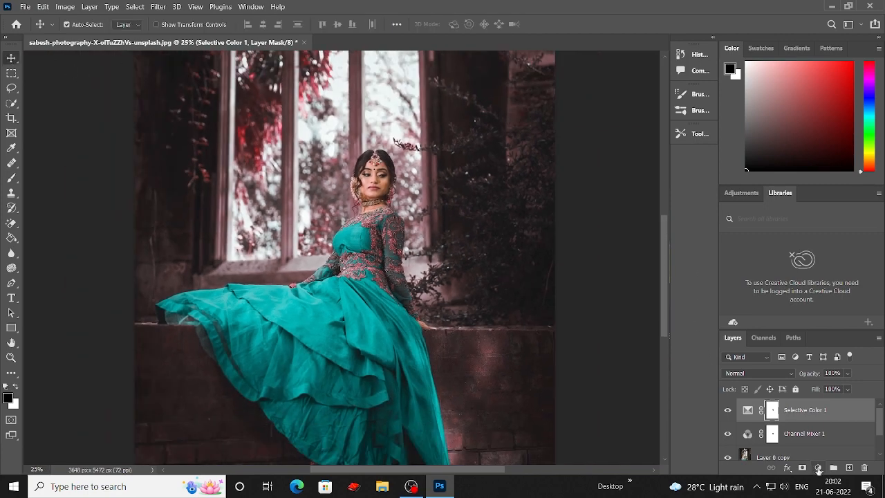
Step: Add a Brightness/Contrast adjustment layer and fine-tune the photo's contrast and brightness
left_click(819, 468)
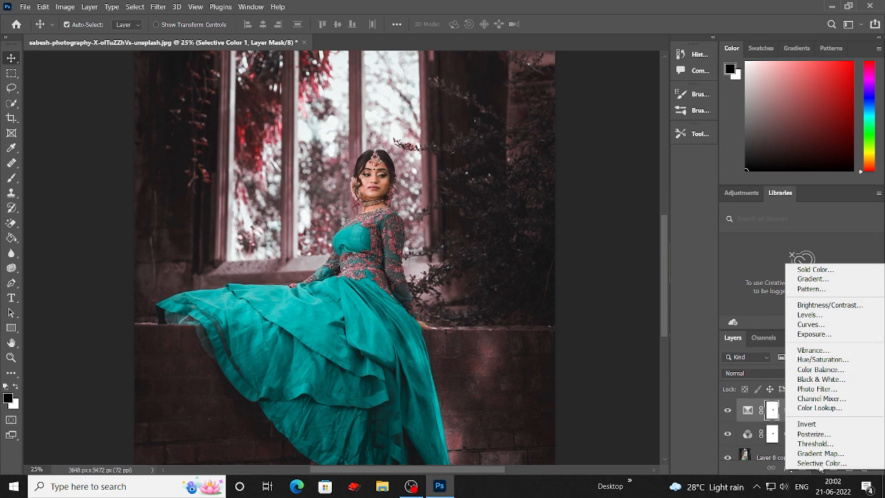
left_click(821, 306)
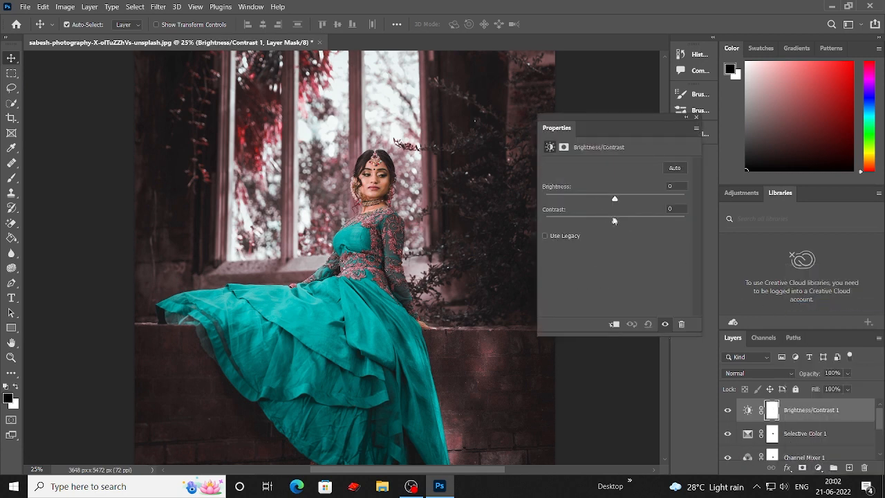
left_click_drag(618, 222, 614, 199)
left_click(696, 118)
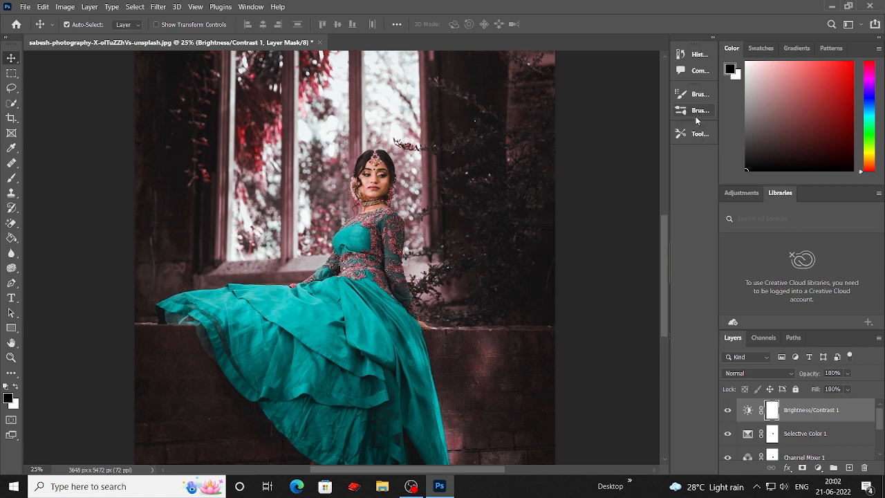
Step: Add a Color Balance adjustment layer and set its Midtones to Magenta/Green -16 and Yellow/Blue -19, also shifting Cyan/Red slightly
left_click(818, 468)
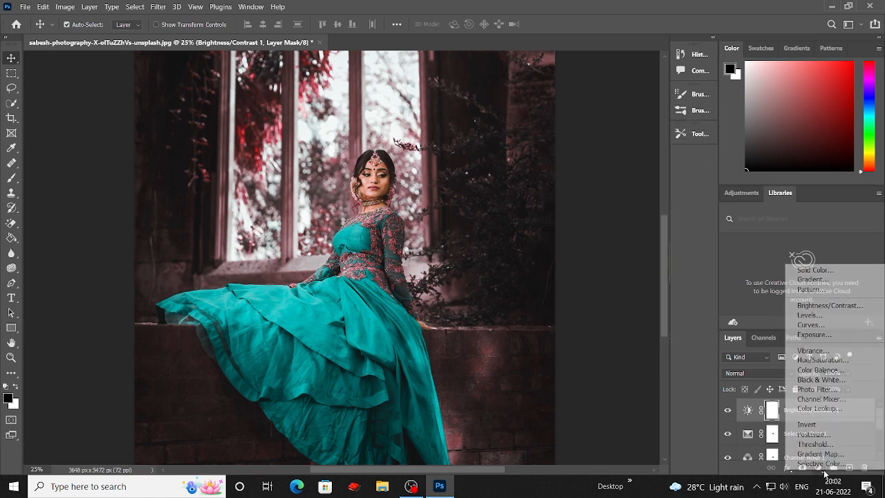
left_click(809, 371)
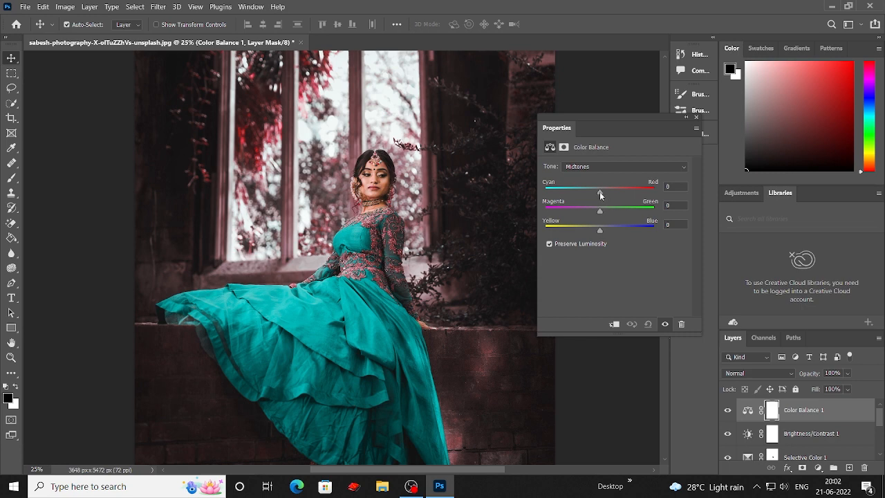
left_click_drag(600, 192, 590, 232)
left_click_drag(597, 192, 593, 192)
Step: Adjust the colour sliders for the Highlights and Shadows tones of the Color Balance layer
left_click(623, 166)
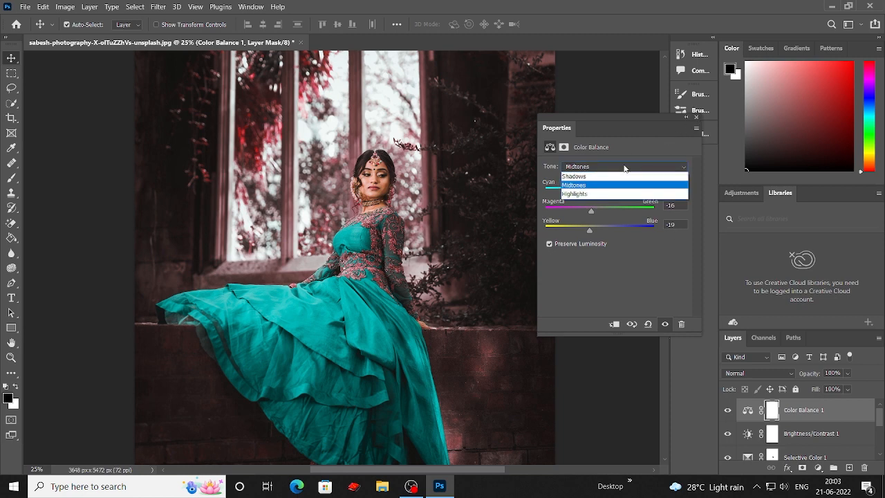
left_click(611, 195)
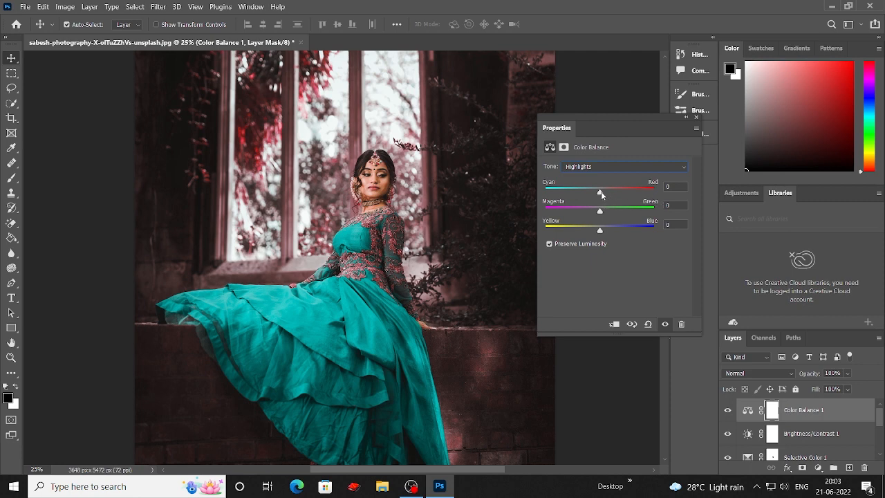
left_click_drag(599, 190, 595, 211)
left_click(658, 174)
left_click(639, 176)
left_click_drag(599, 192, 601, 229)
Step: Paint the woman's skin black on the Color Balance mask with the Brush at 74% opacity to restore its natural colour
left_click(772, 413)
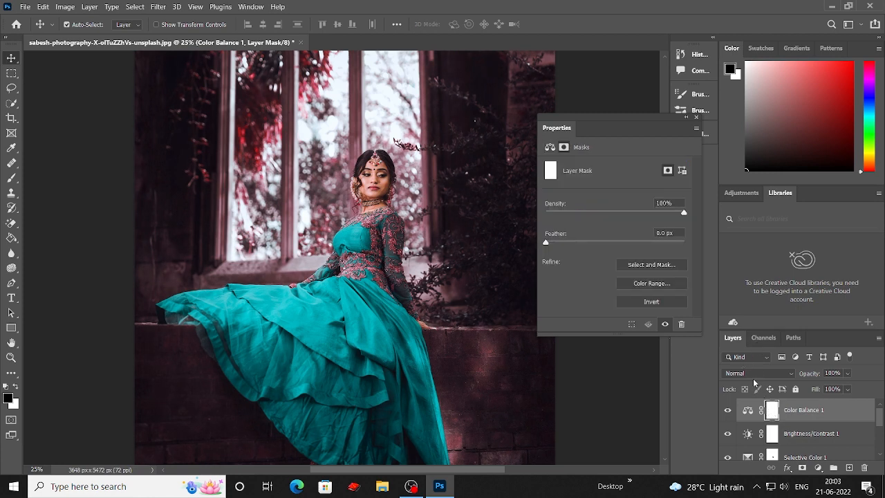
left_click(697, 119)
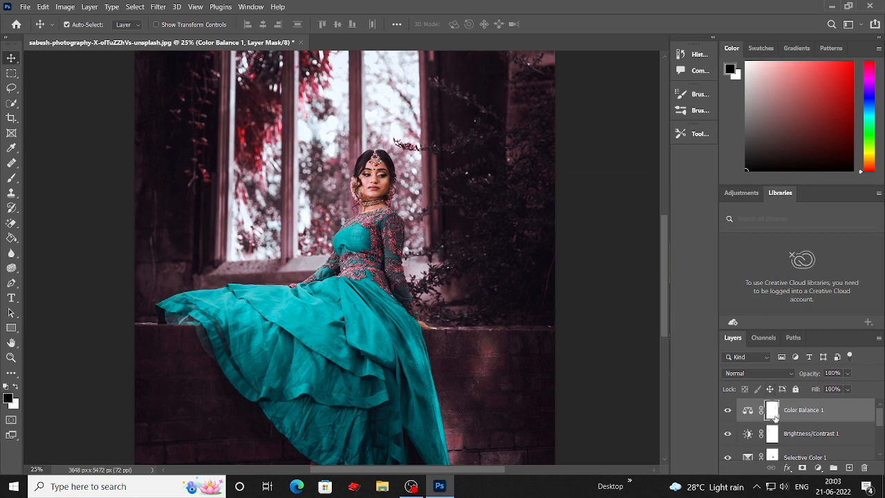
key("b")
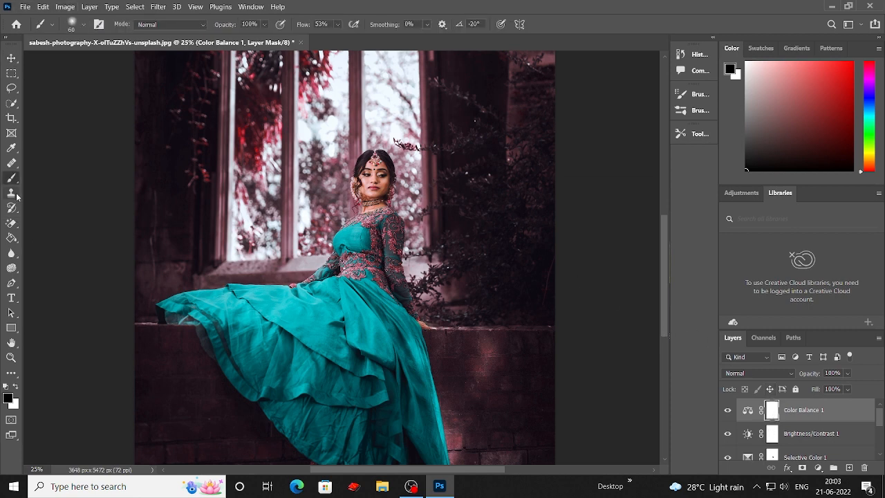
left_click(264, 25)
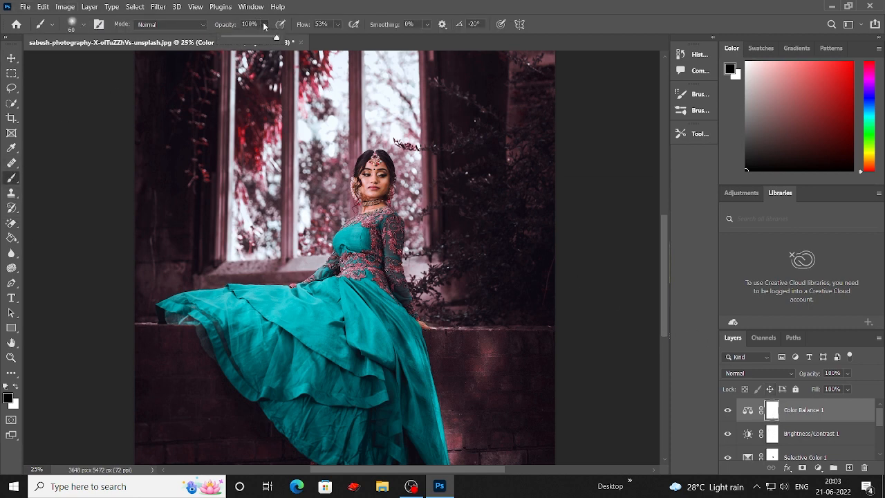
left_click_drag(278, 39, 263, 39)
key("ctrl+plus")
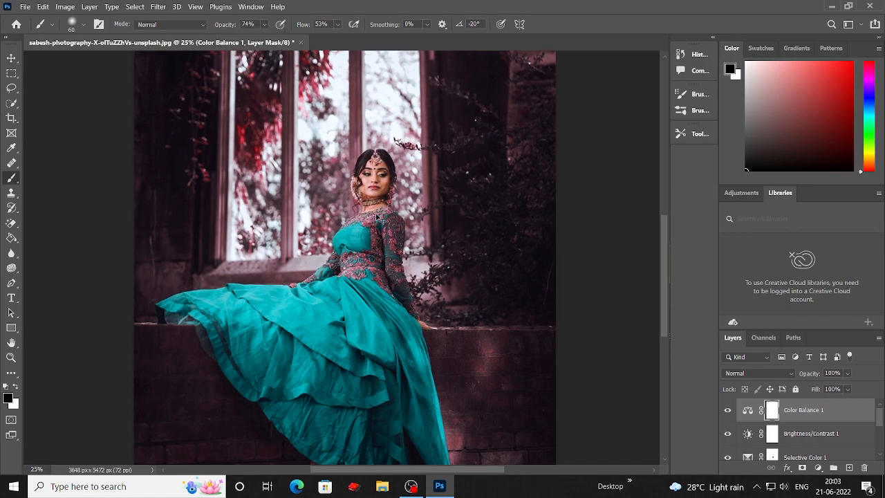
key("ctrl+plus")
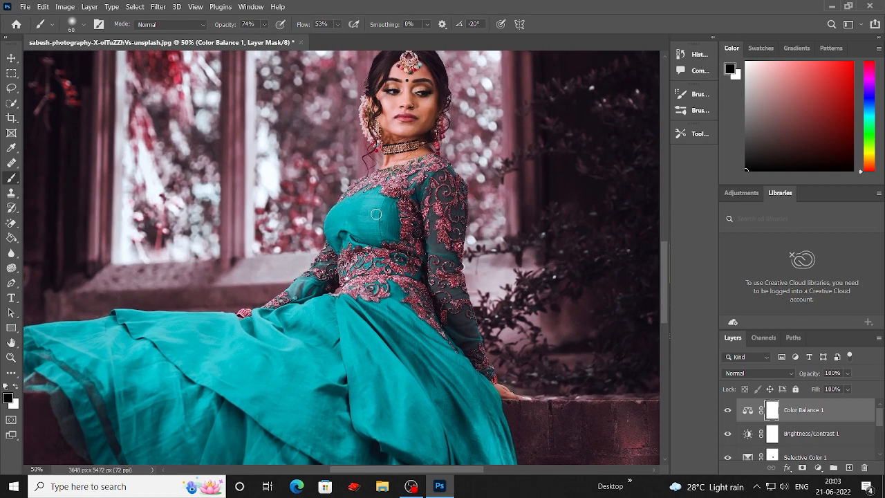
scroll(345, 144, "up", 1)
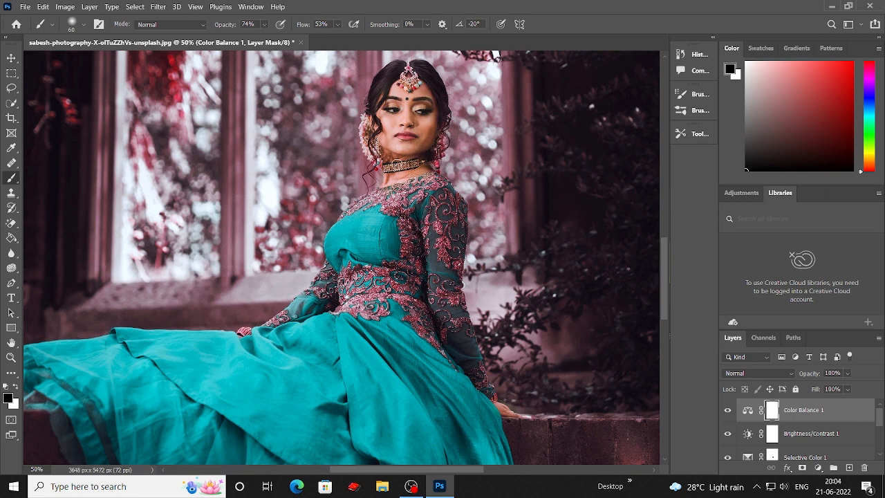
scroll(400, 174, "down", 2)
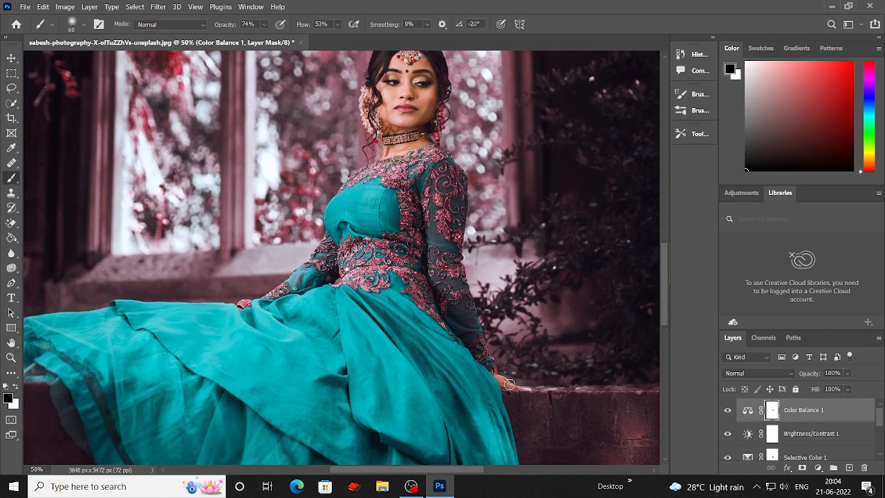
scroll(474, 345, "down", 3)
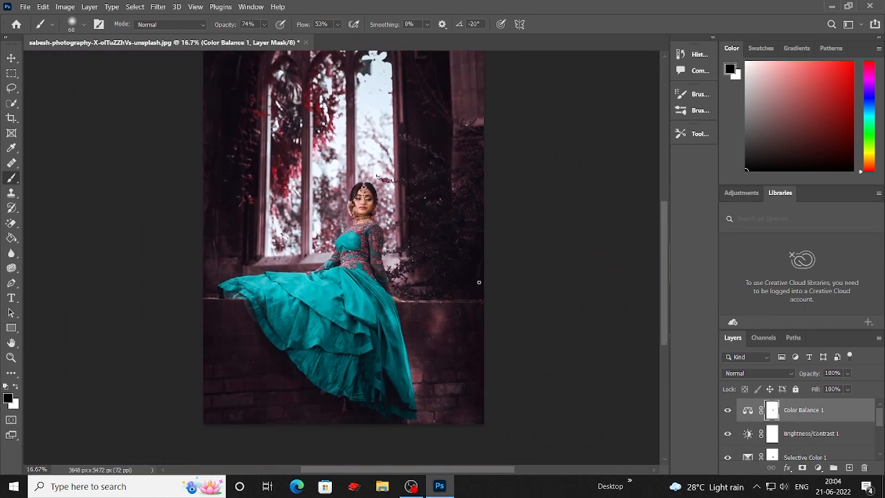
scroll(478, 282, "up", 2)
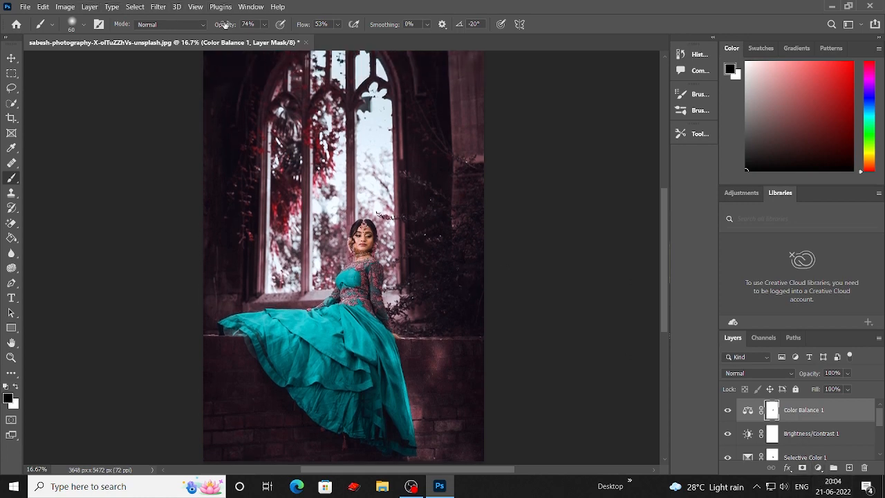
Step: Select Layer 0 copy and open the Camera Raw Filter for it
scroll(797, 436, "down", 3)
key("x")
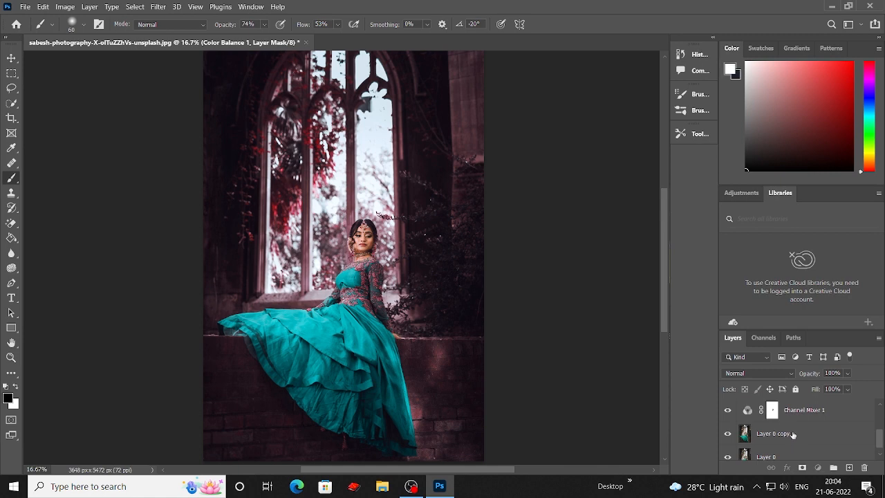
left_click(793, 435)
left_click(159, 7)
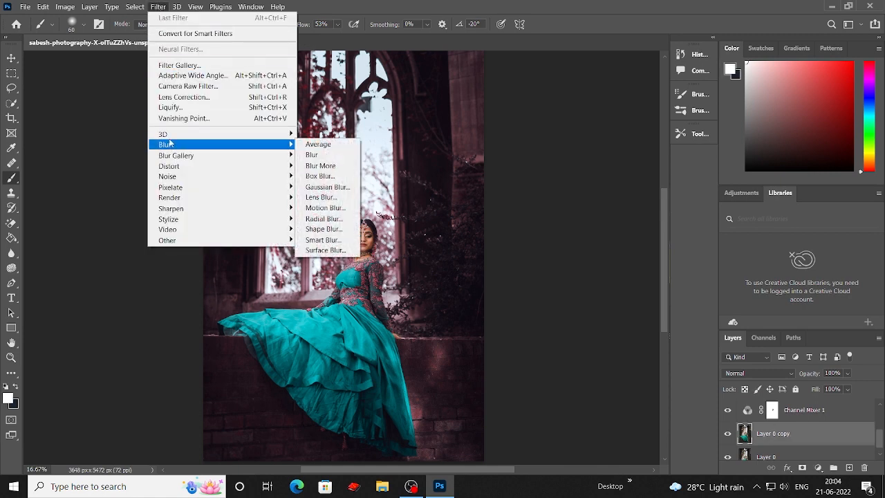
left_click(205, 88)
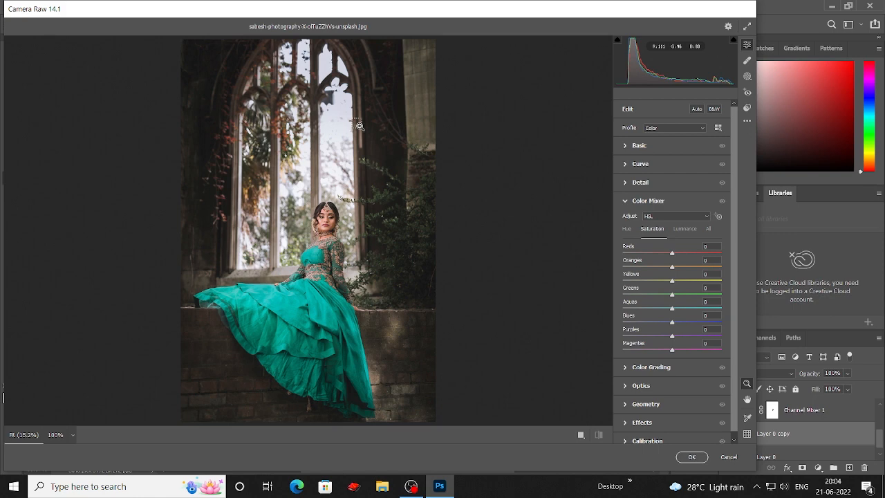
Step: Set the Color Mixer saturation to Greens +36 and Aquas +27
left_click(359, 127)
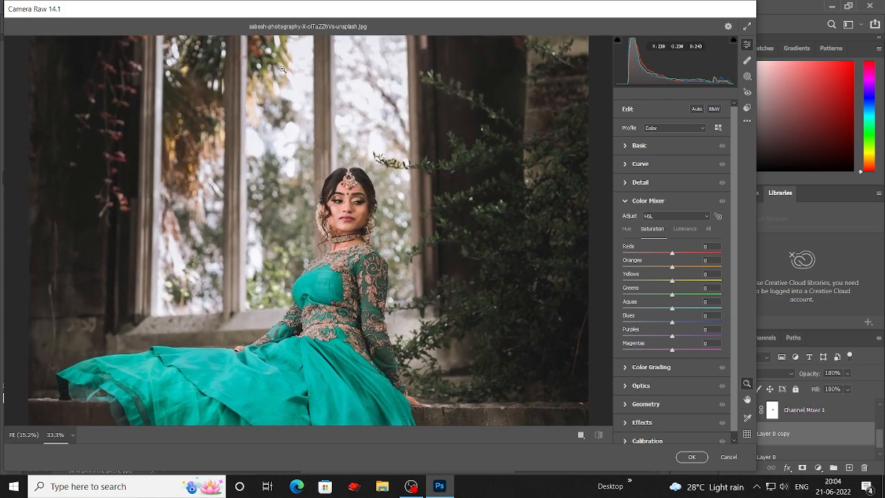
scroll(374, 222, "down", 3)
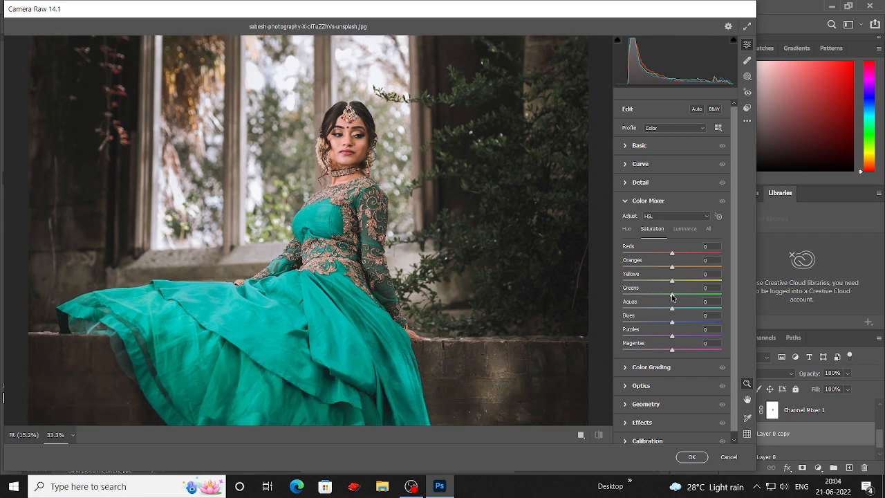
left_click_drag(673, 296, 686, 310)
scroll(457, 204, "up", 1)
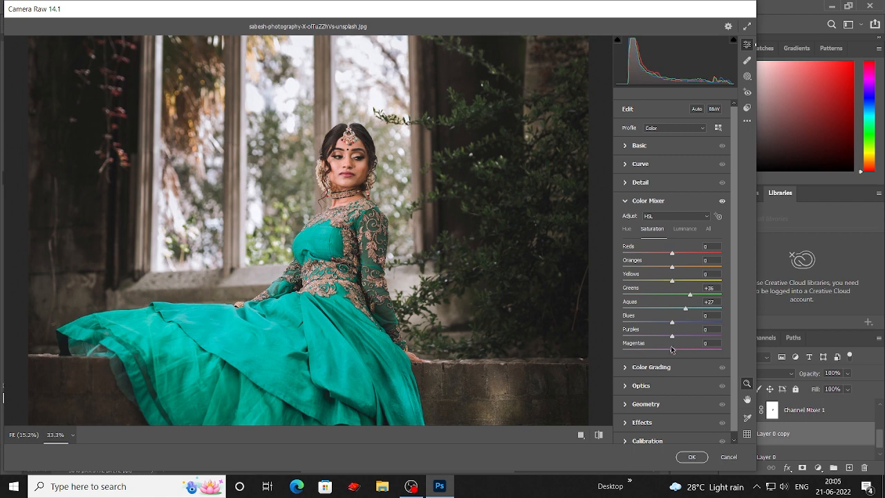
Step: In the Basic adjustments, set Contrast to +31, Texture to -16, Clarity to +7 and Dehaze to +7
left_click_drag(672, 351, 666, 352)
left_click(630, 370)
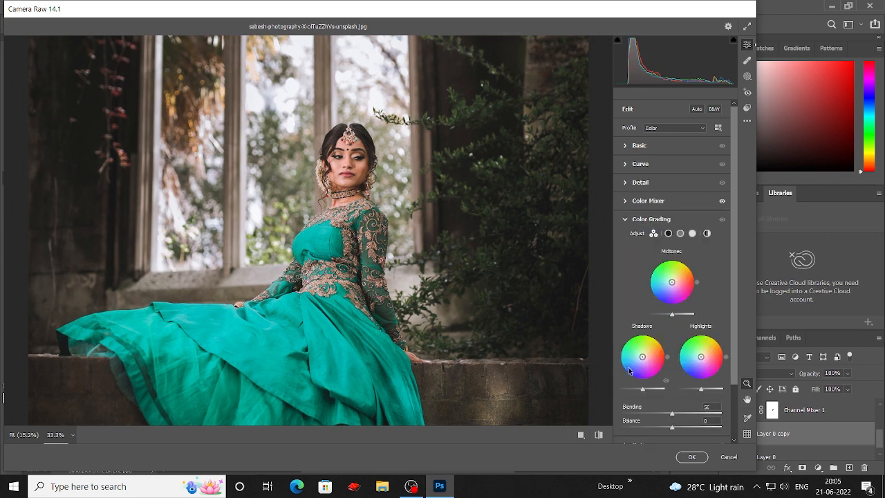
left_click(639, 147)
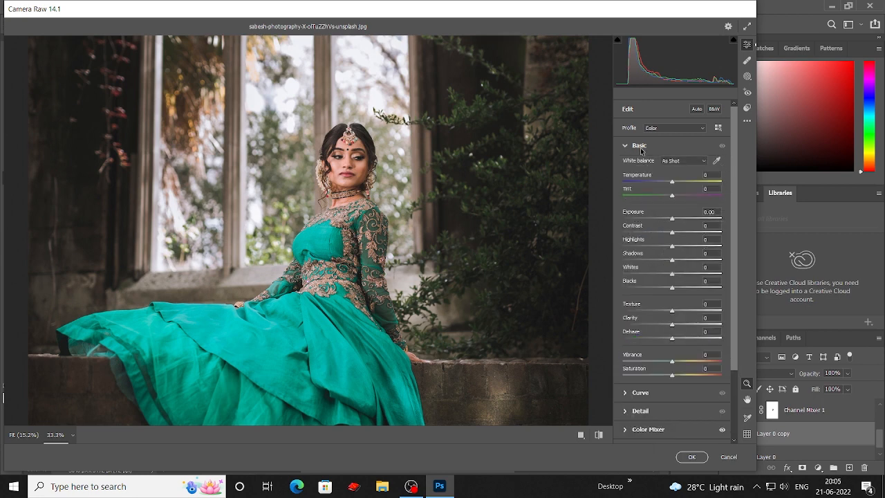
left_click_drag(672, 232, 689, 233)
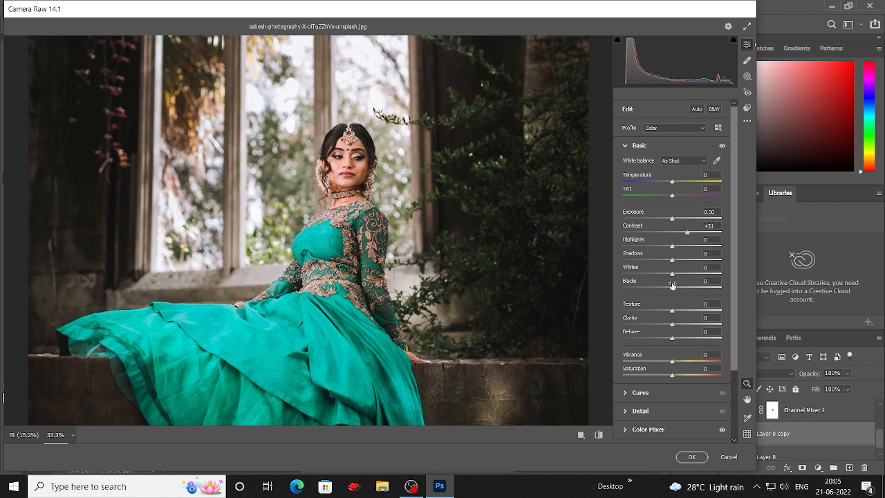
mouse_move(672, 324)
left_mouse_down()
mouse_move(684, 326)
mouse_move(682, 340)
mouse_move(663, 312)
left_mouse_up()
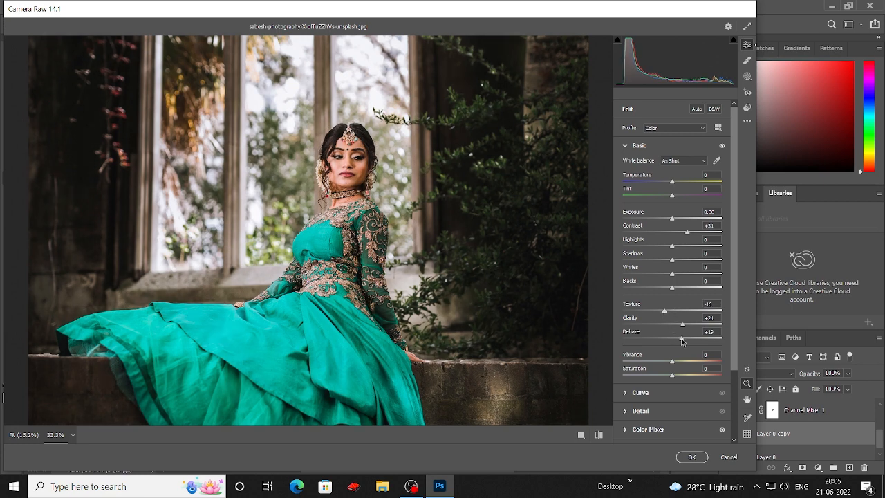
left_click_drag(681, 340, 675, 325)
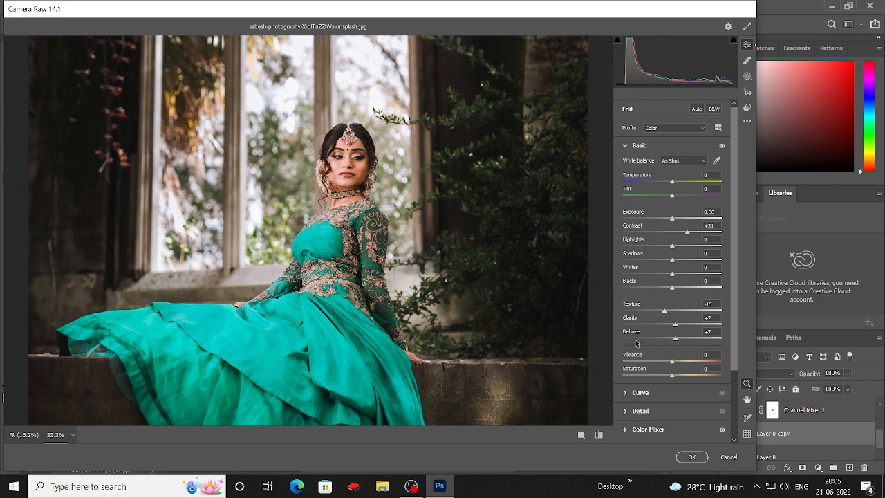
Step: Look through the Curve and Detail adjustments and apply the Camera Raw Filter to Layer 0 copy
scroll(655, 385, "down", 2)
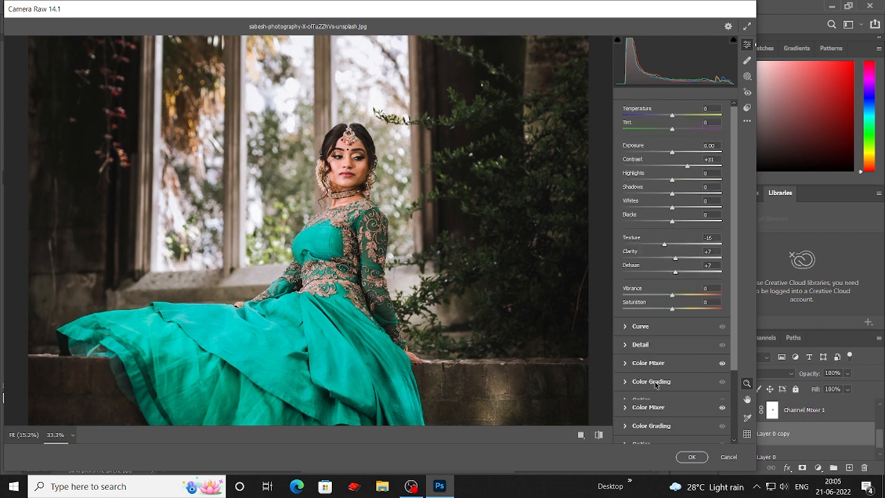
left_click(650, 325)
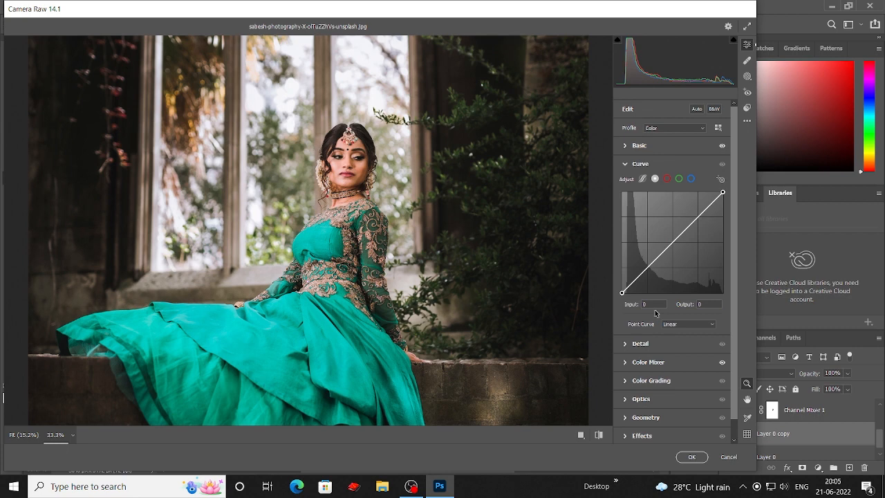
scroll(629, 343, "down", 1)
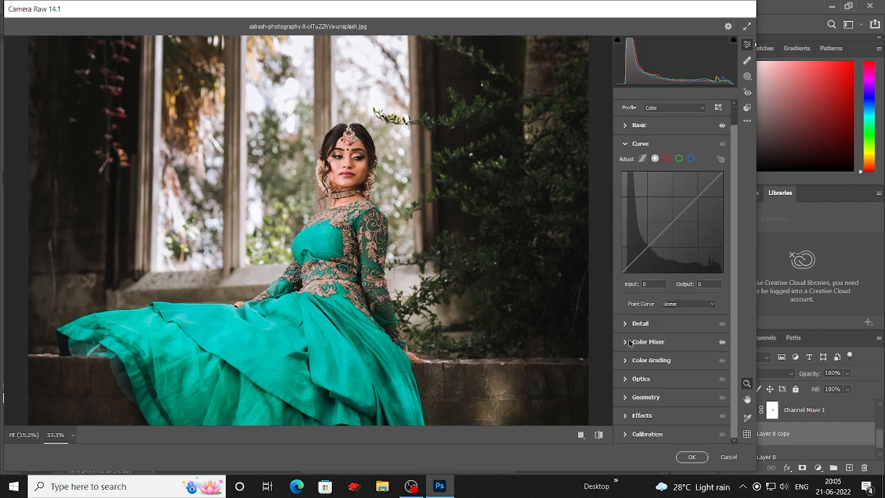
left_click(631, 323)
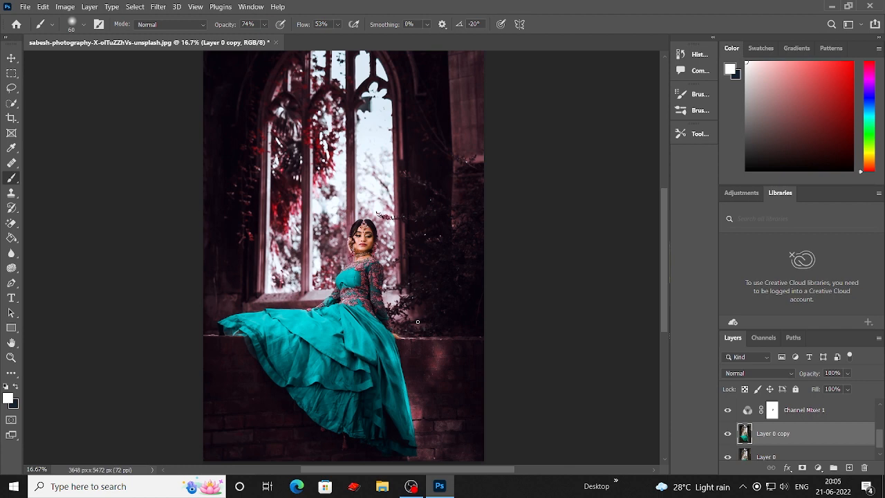
Step: Group all layers from Layer 0 copy up to Color Balance 1, leaving Layer 0 outside the group
scroll(726, 425, "down", 1)
scroll(796, 424, "up", 3)
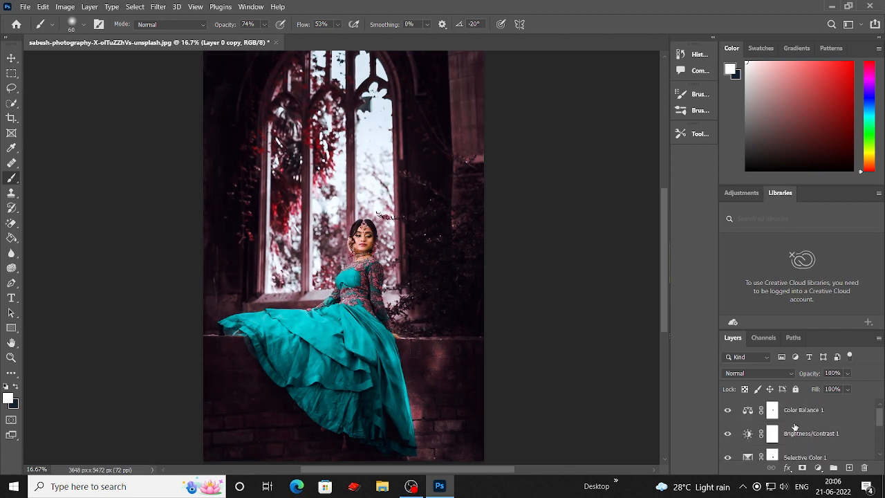
left_click(794, 415, "shift")
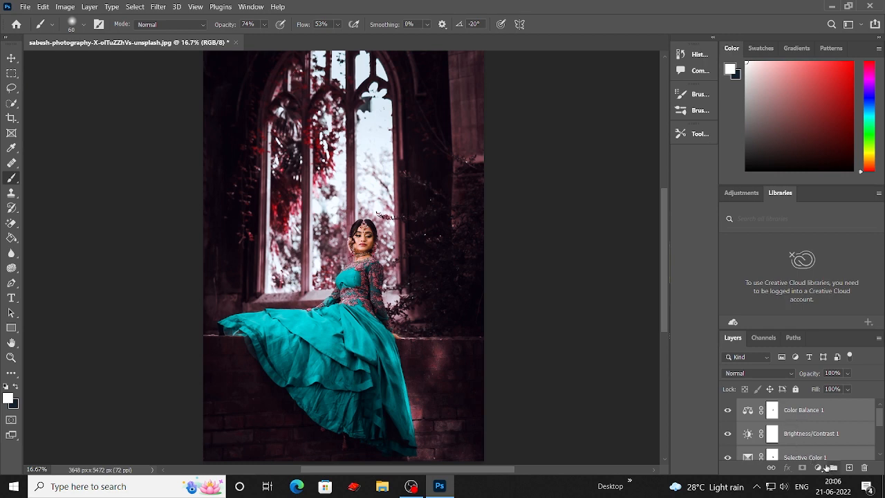
key("ctrl+r")
scroll(782, 435, "down", 2)
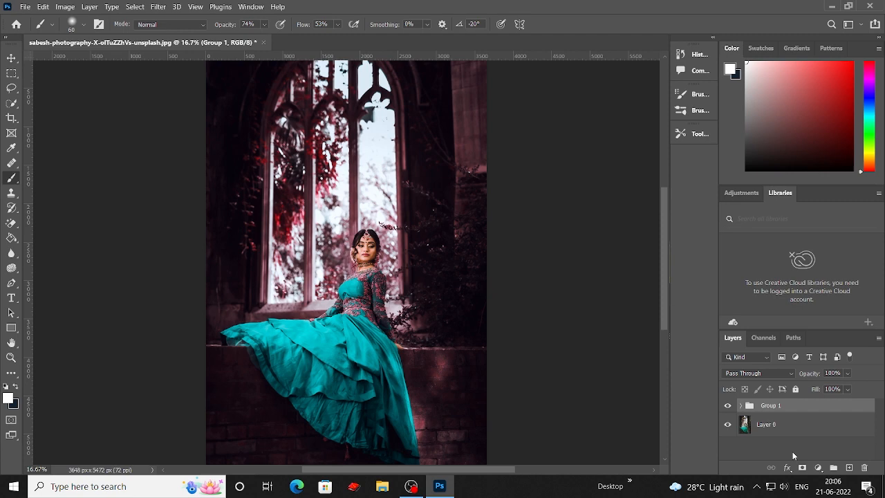
Step: Toggle the visibility of the adjustment group to compare the photo before and after grading
left_click(728, 406)
left_click(727, 406)
left_click(727, 406)
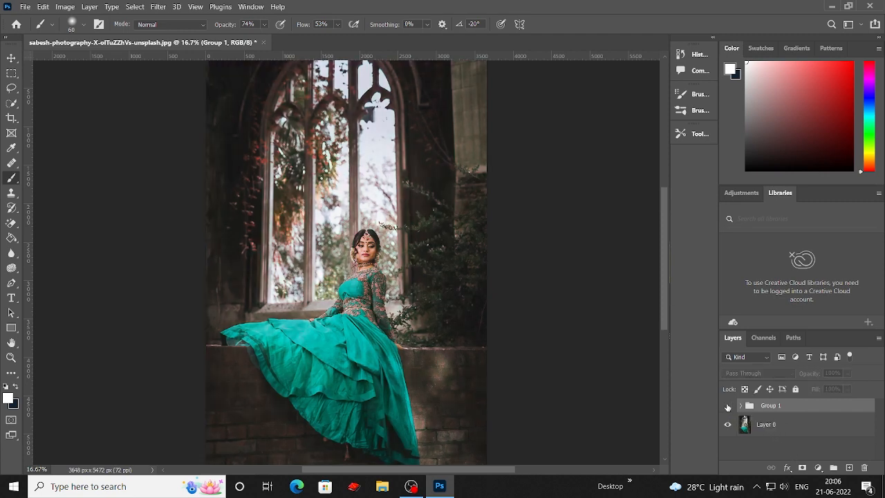